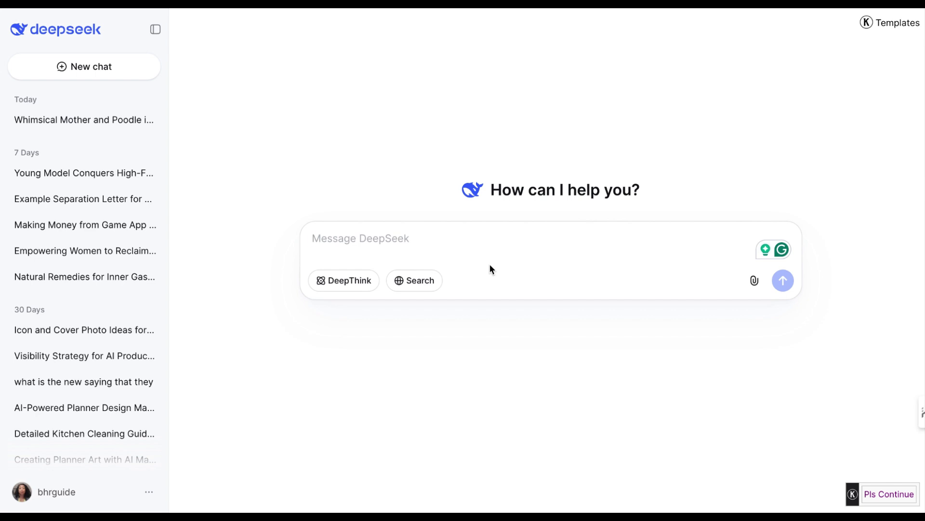
# - Write the prompt's opening, asking the chatbot to act as a professional storybook writer to create a story book for KDP
pyautogui.write('Ple')
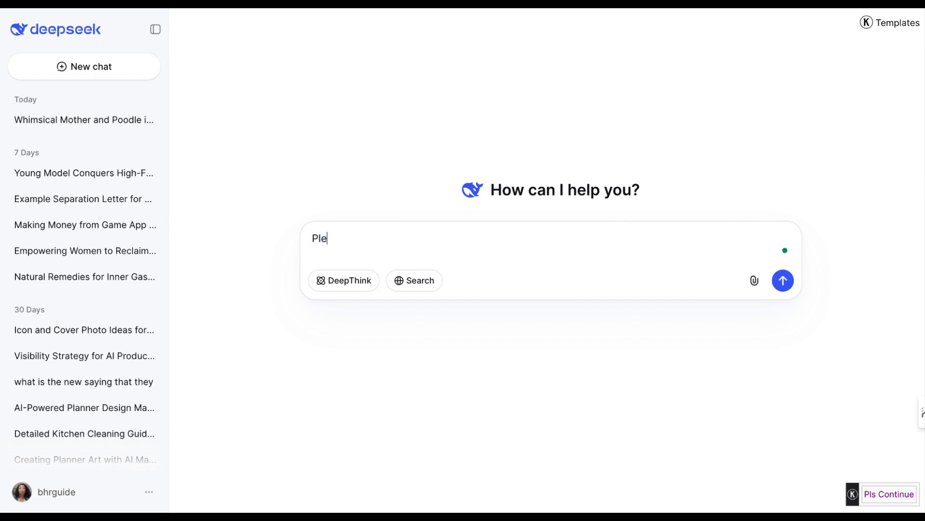
pyautogui.write('ase act as a professio')
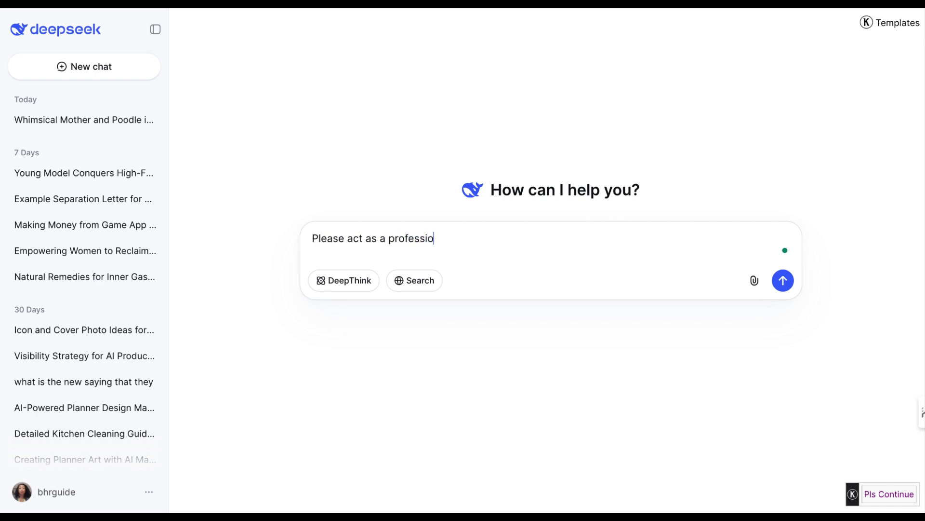
pyautogui.write('na storybook wr')
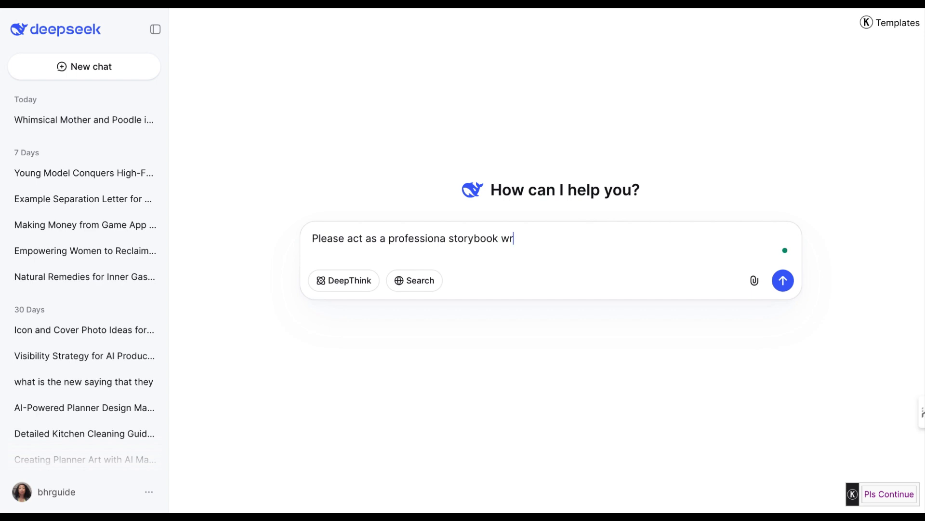
pyautogui.write('iter so that I can crat')
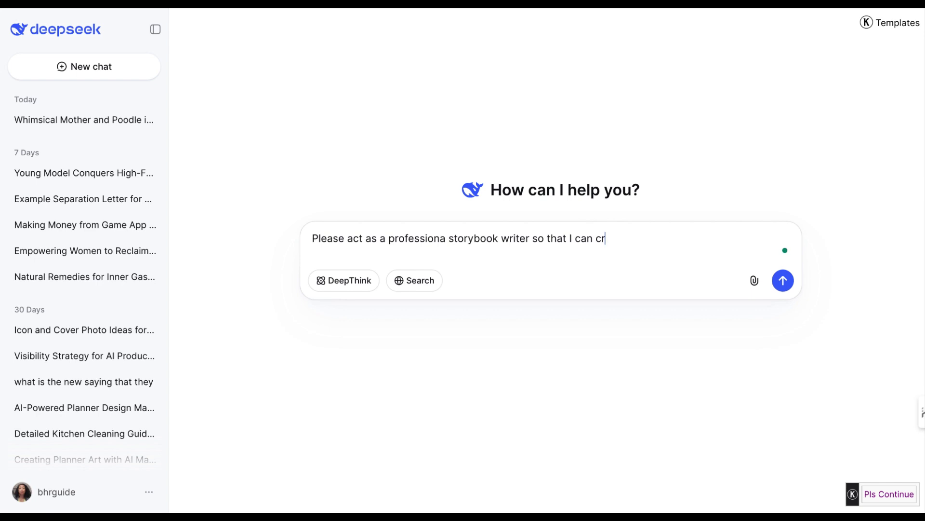
pyautogui.press('BackSpace')
pyautogui.press('BackSpace')
pyautogui.write('eat e a stro')
pyautogui.press('BackSpace')
pyautogui.press('BackSpace')
pyautogui.write('ory book for')
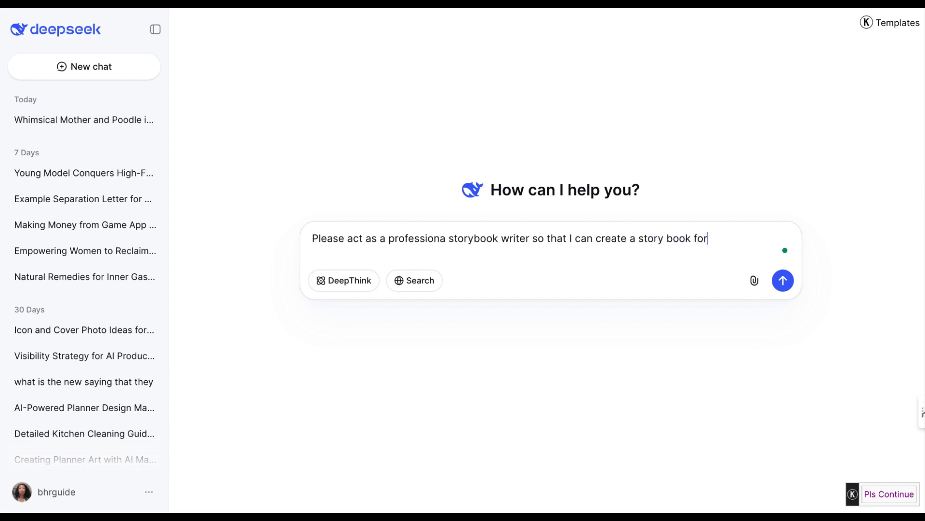
pyautogui.write(' KDP.')
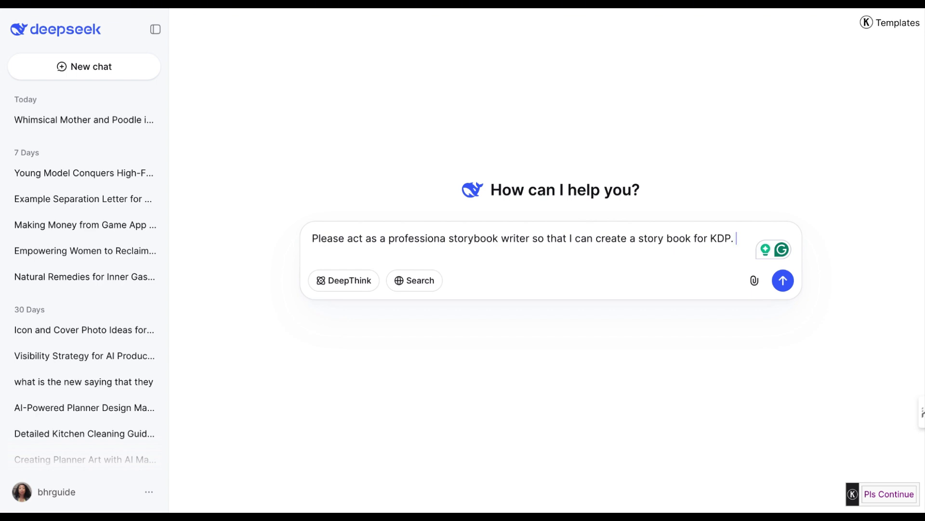
# - Add the story premise to the prompt: a little girl who has to move to her aunt's farm after her mom loses her job
pyautogui.write('Alitt')
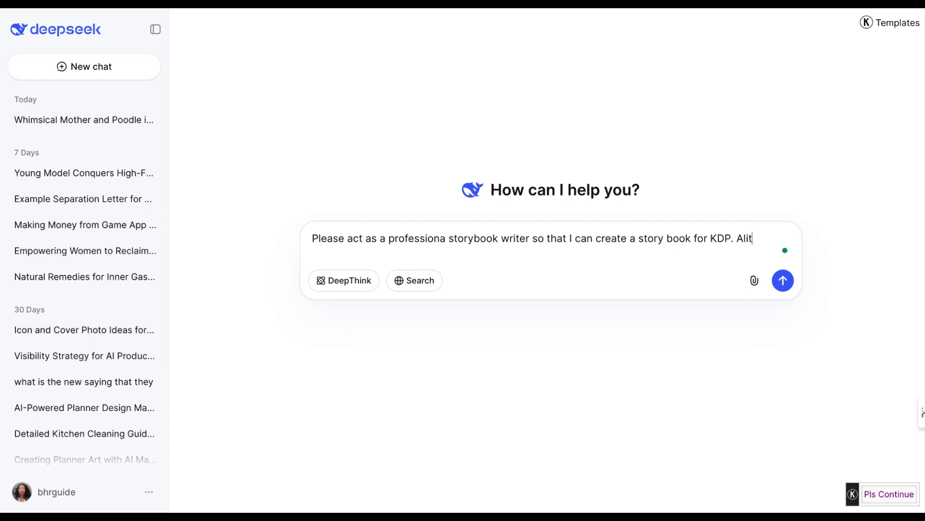
pyautogui.press('BackSpace')
pyautogui.press('BackSpace')
pyautogui.press('BackSpace')
pyautogui.press('BackSpace')
pyautogui.write('little ')
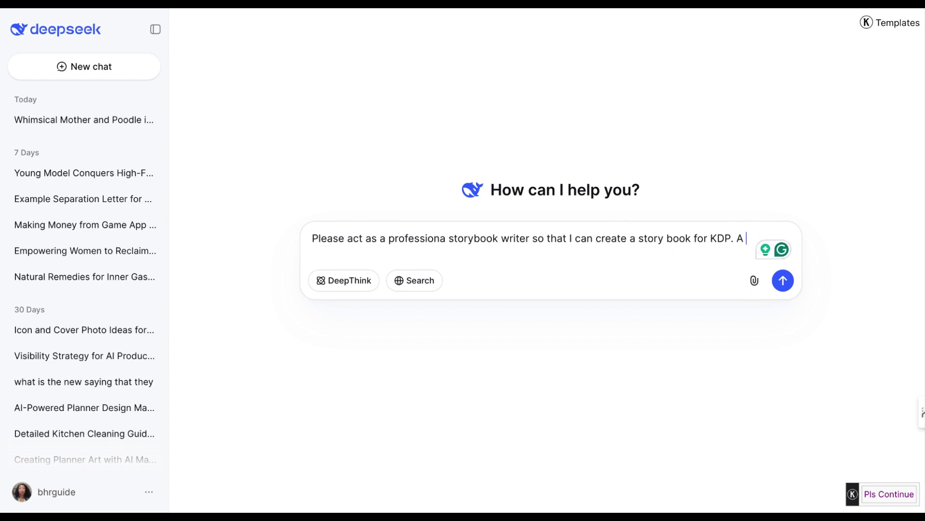
pyautogui.write('gir')
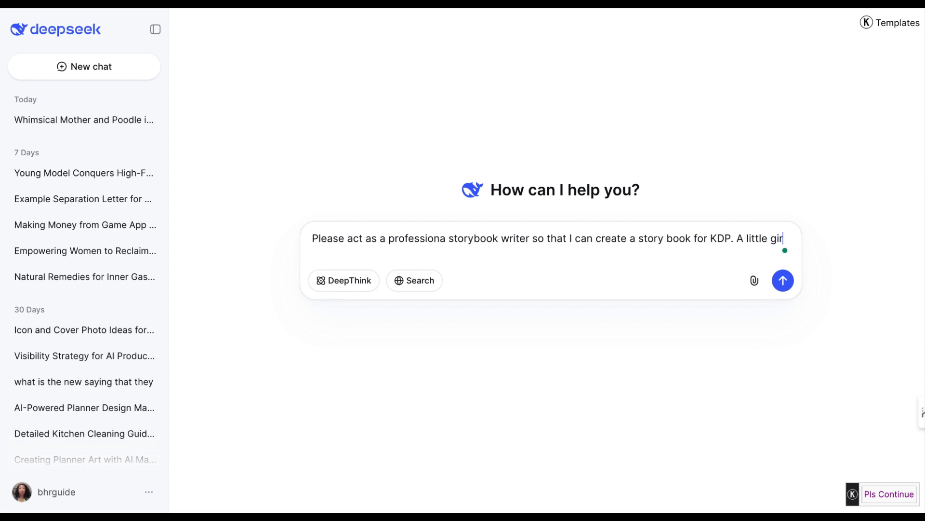
pyautogui.write('l who has to move')
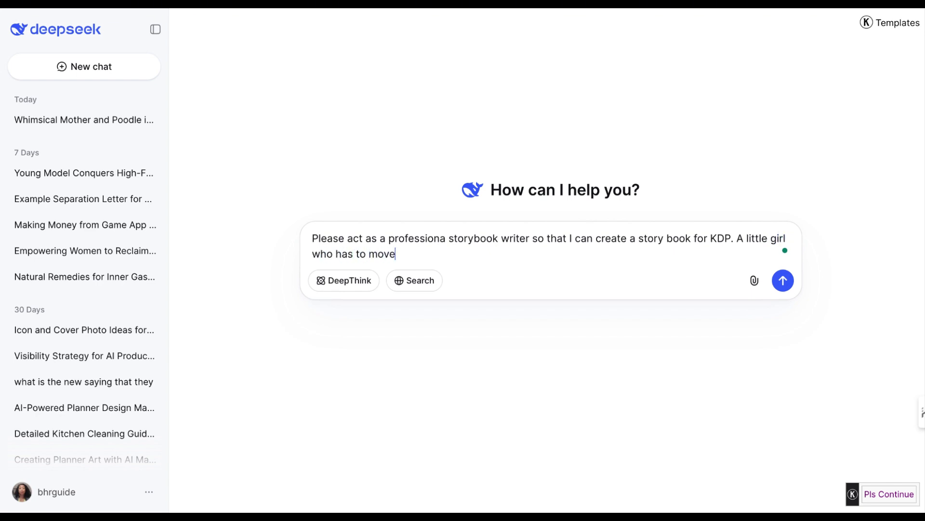
pyautogui.write(" to her aunt's farm")
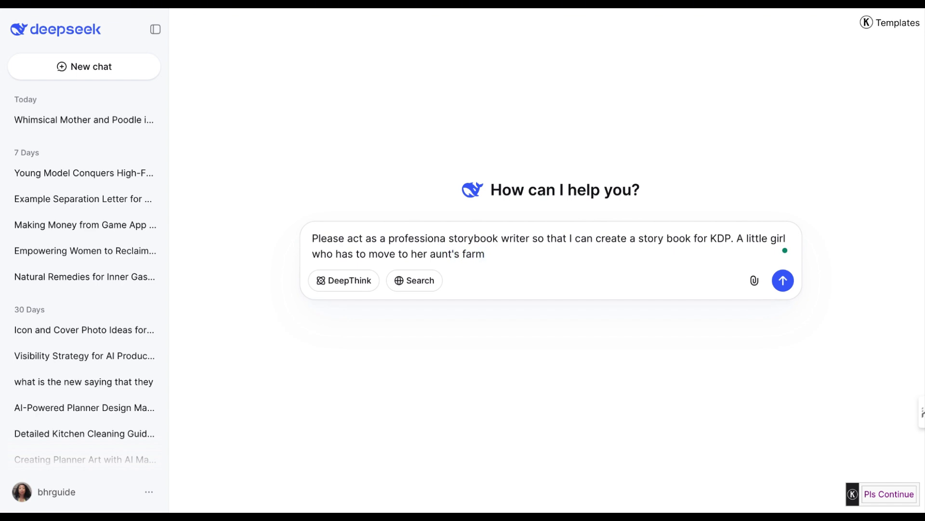
pyautogui.write(' after her mon loses he')
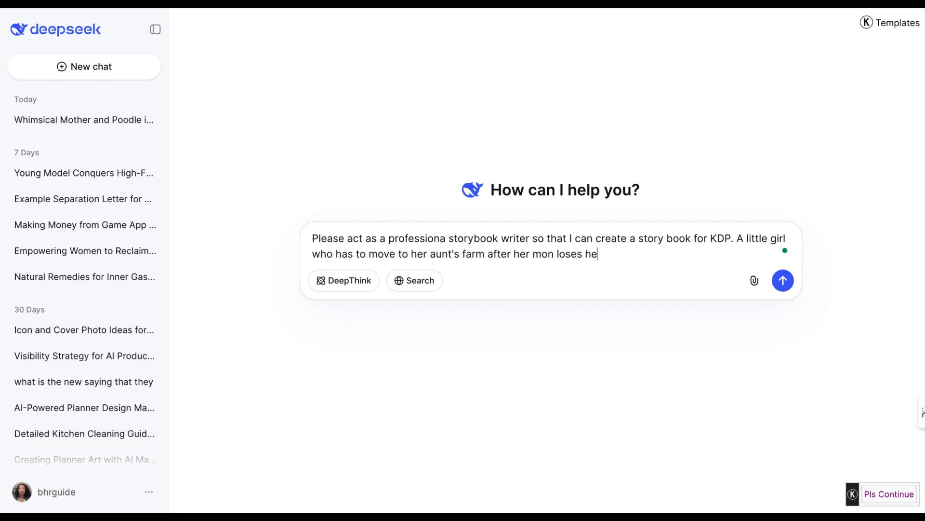
# - Complete the premise and add the story's lesson: change is good and there is always a bright side when sad things happen
pyautogui.write('r job. Lesson of this sto')
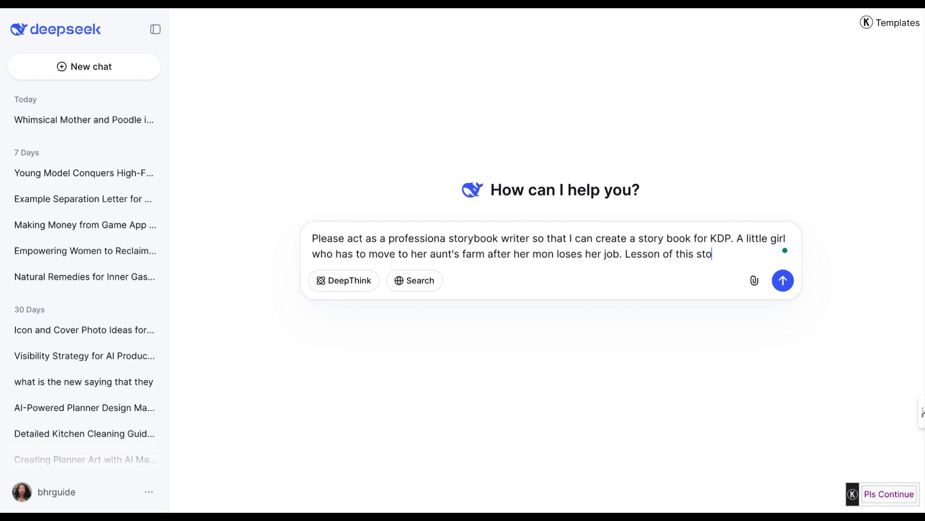
pyautogui.write('ry is change iis go')
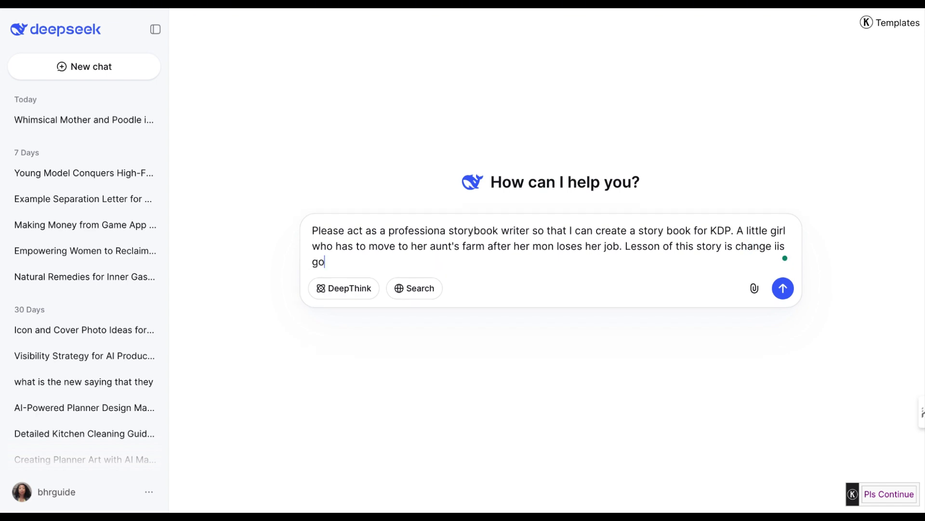
pyautogui.write('od and there is a')
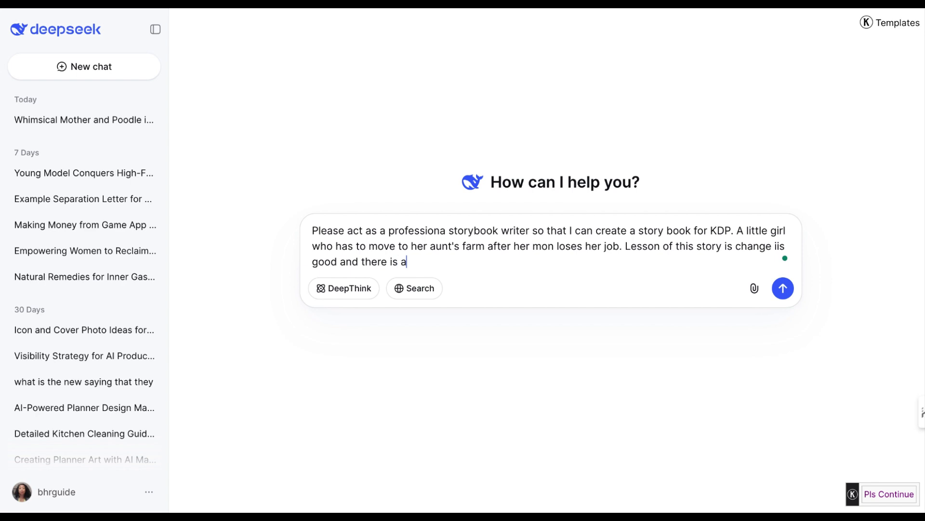
pyautogui.write('lways a brgt')
pyautogui.press('BackSpace')
pyautogui.press('BackSpace')
pyautogui.write('ight side')
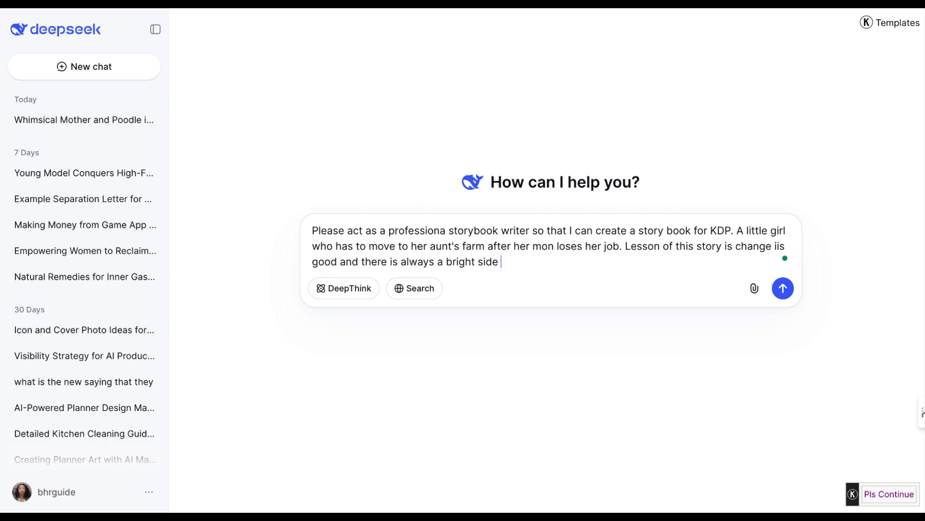
pyautogui.write(' to when sad things happe')
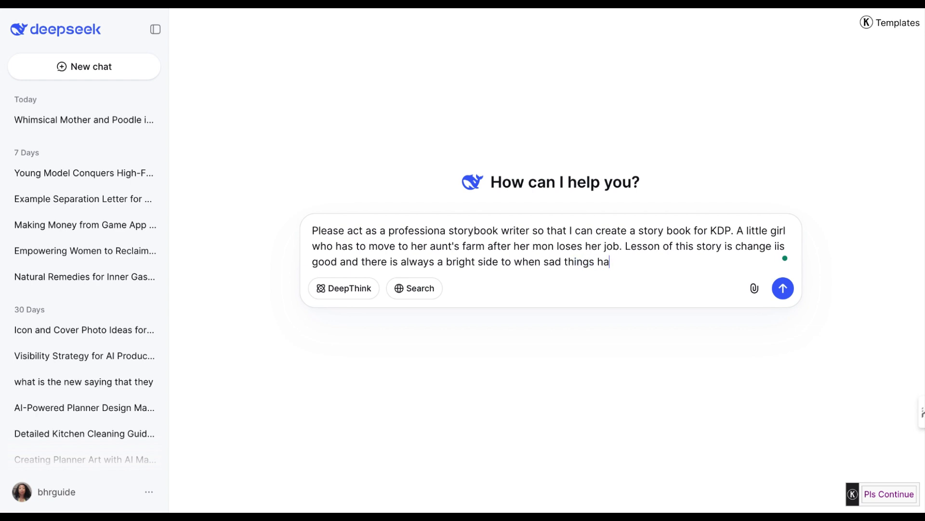
pyautogui.write('n.')
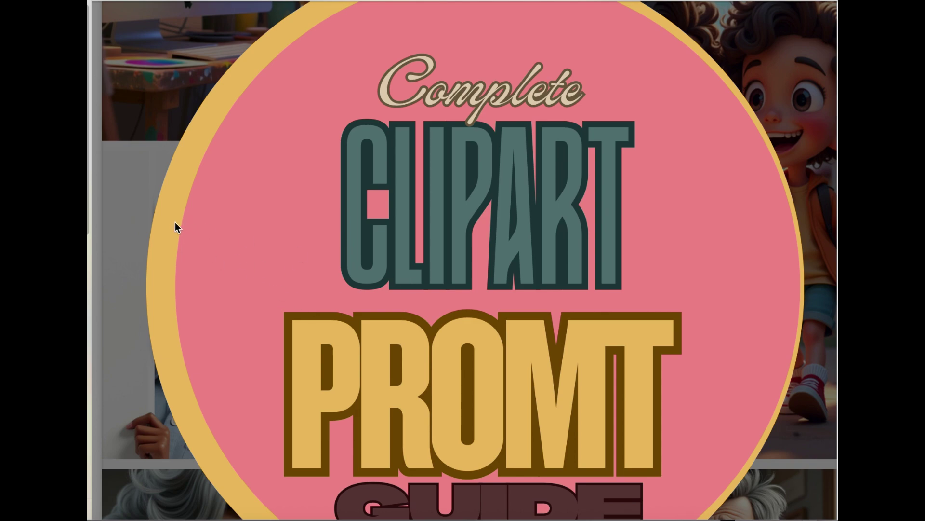
pyautogui.scroll(-5, 235, 223)
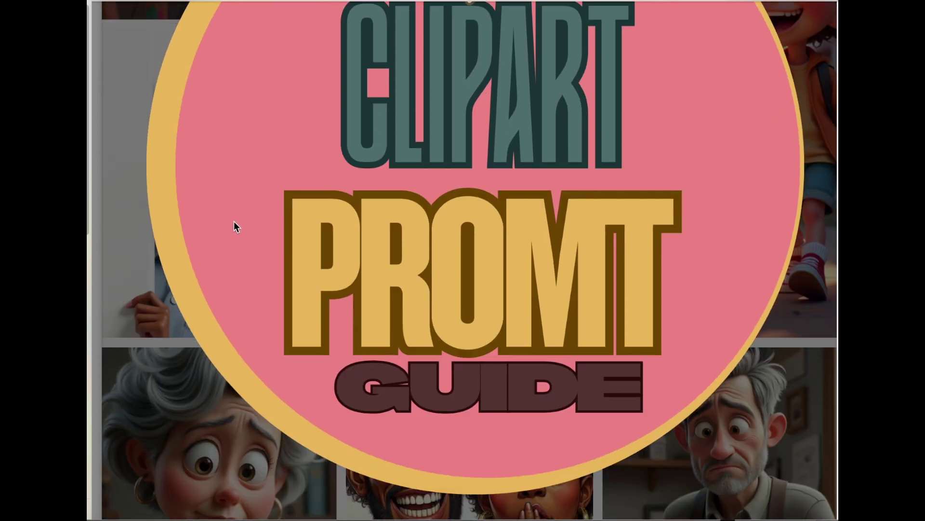
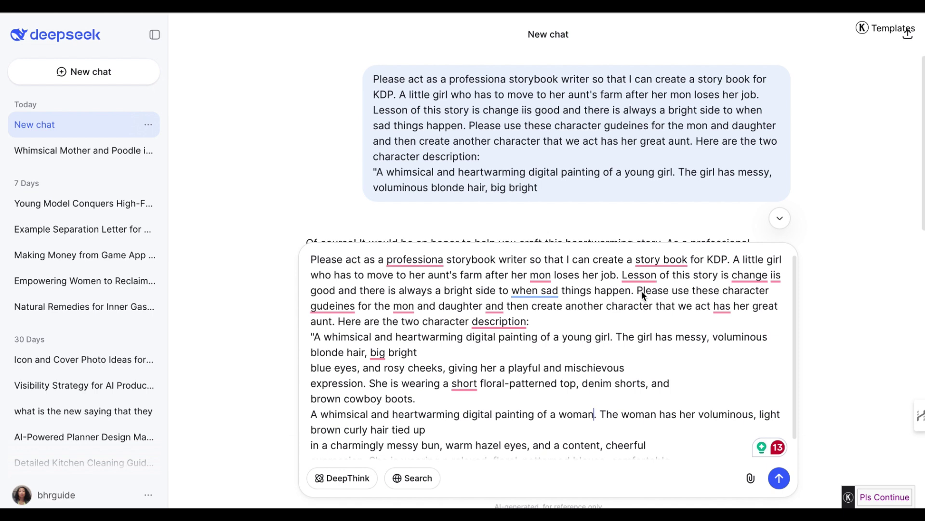
# - Accept the suggested corrections in the prompt, changing "iis" to "is" and "Lesson" to "The lesson"
pyautogui.click(774, 278)
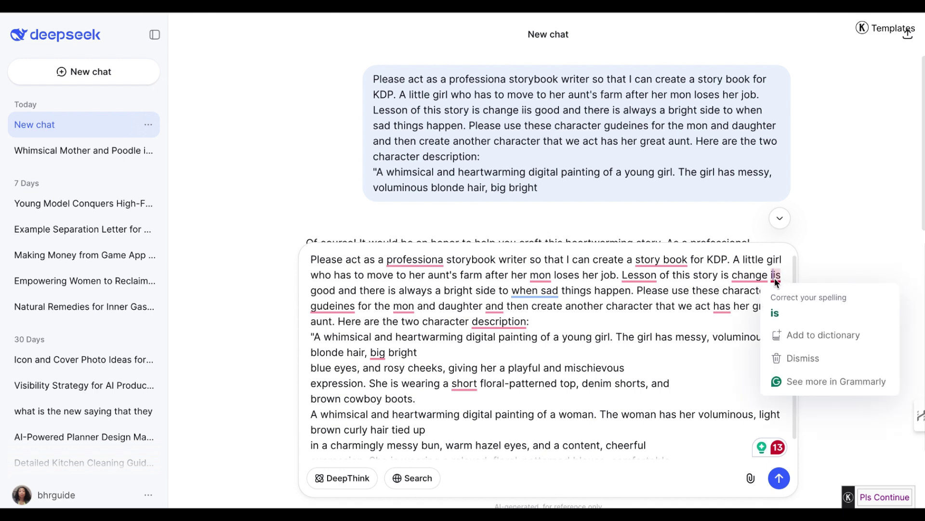
pyautogui.click(778, 314)
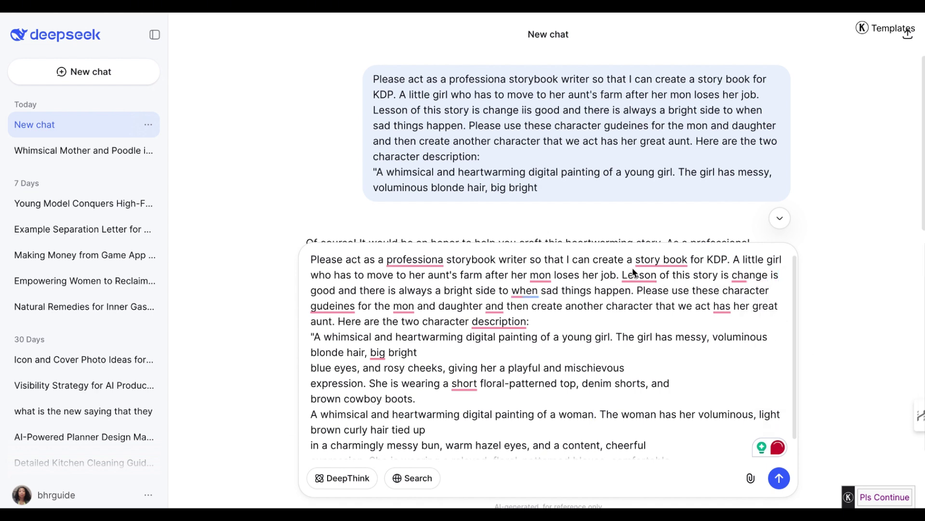
pyautogui.moveTo(637, 275)
pyautogui.click(639, 312)
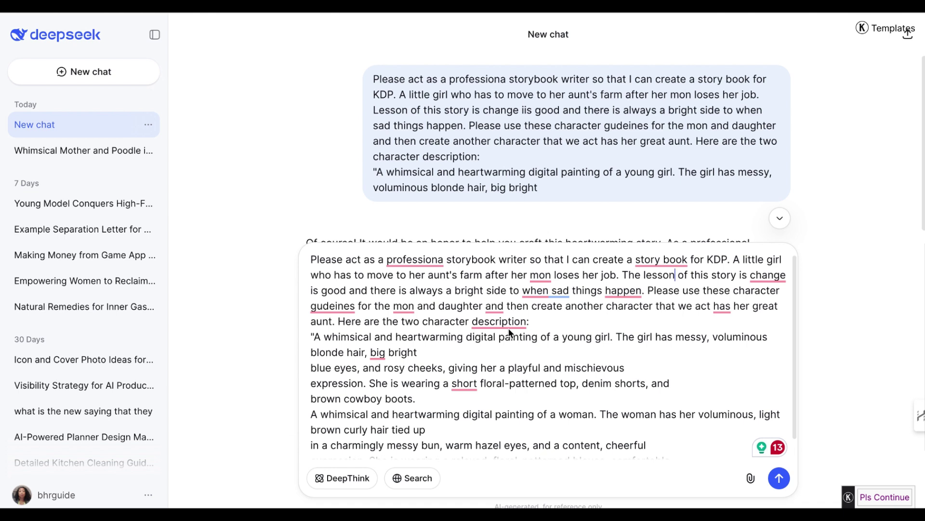
# - Add the final line "Make the storybook under 10 pages and give it a funny tone." after the character descriptions and send the prompt
pyautogui.scroll(-1, 496, 405)
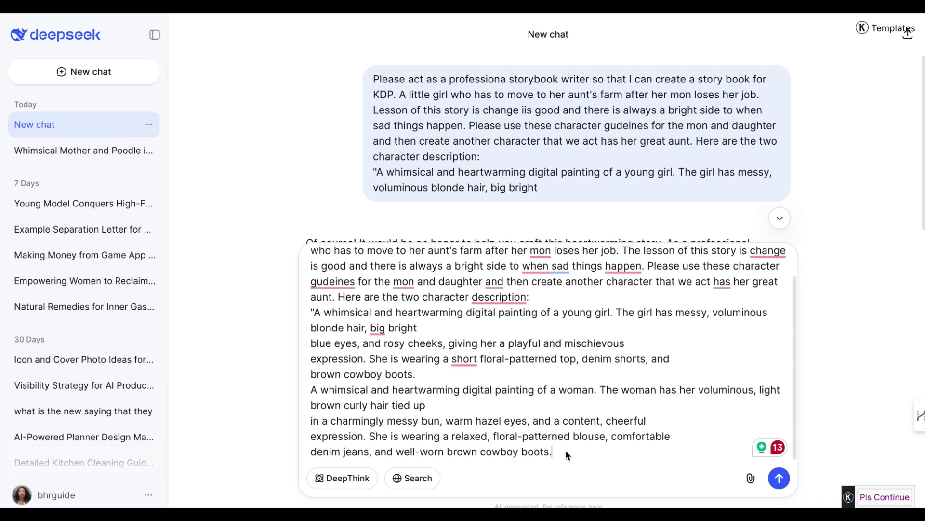
pyautogui.click(552, 447)
pyautogui.hotkey('shift', 'Return')
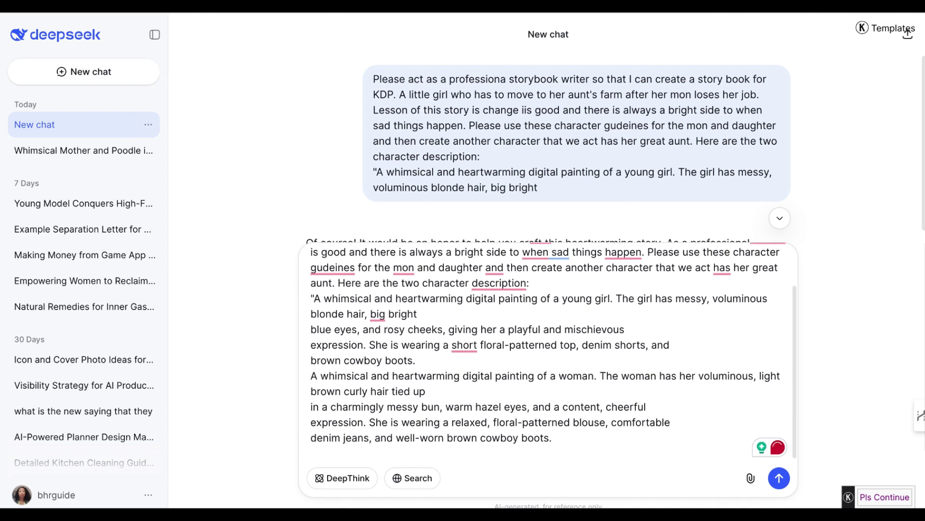
pyautogui.write('wri')
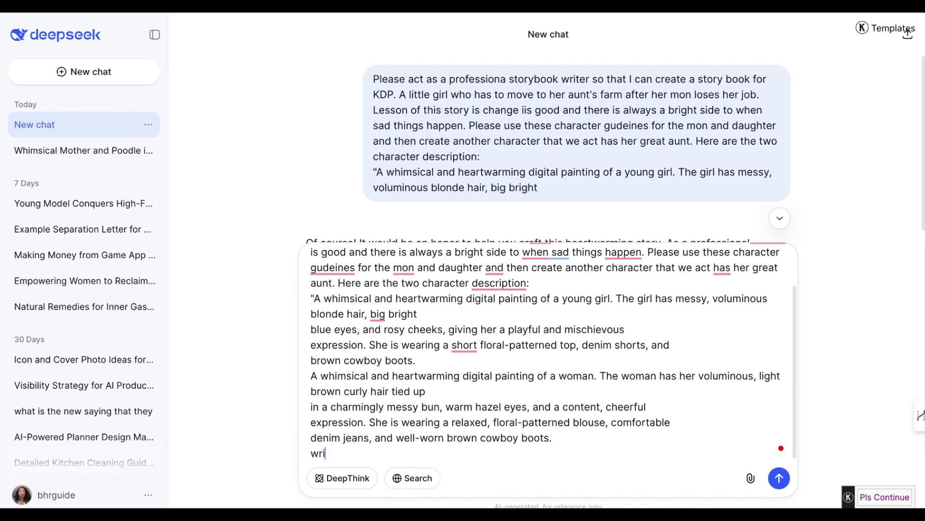
pyautogui.press('BackSpace')
pyautogui.write('Make the storyboo')
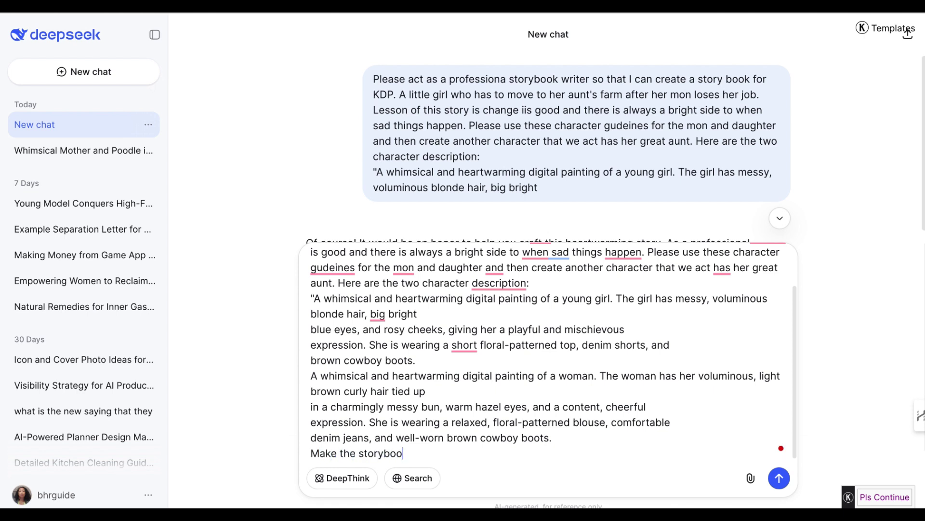
pyautogui.write('kk')
pyautogui.write('under 10 paga')
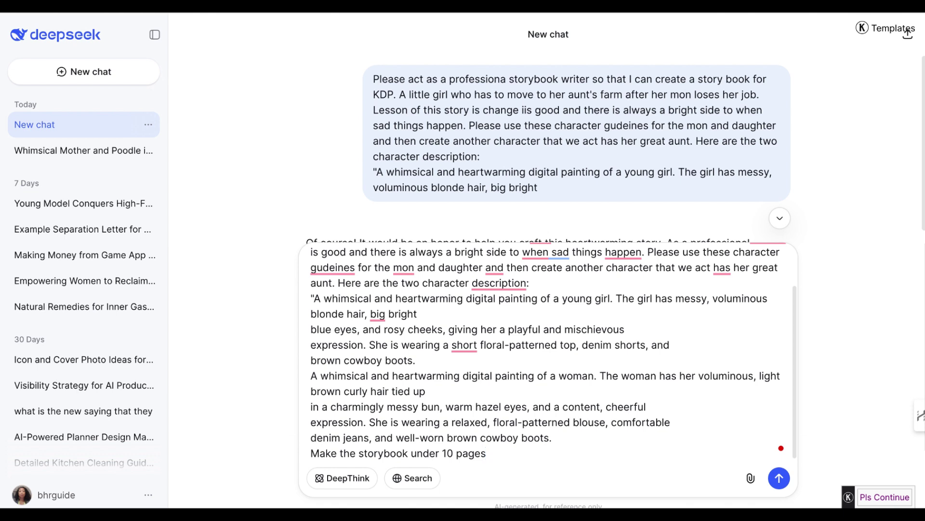
pyautogui.write(' and g')
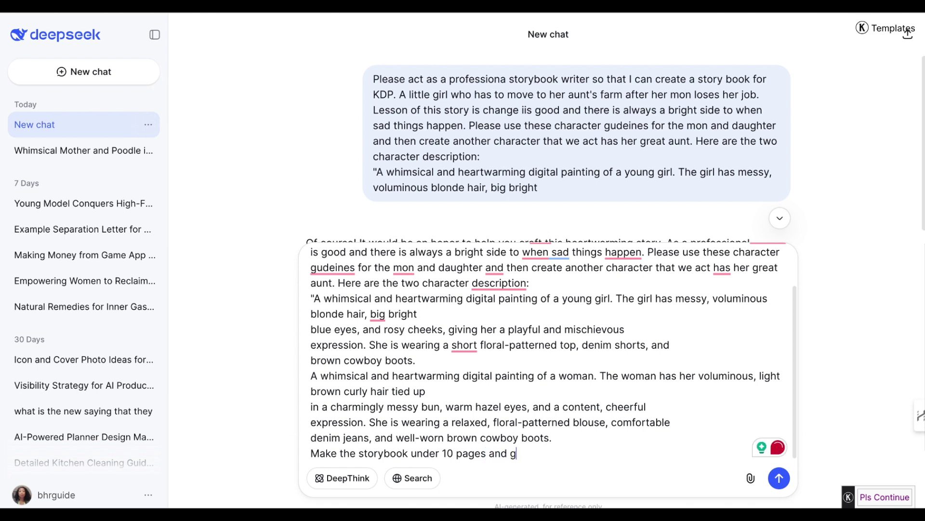
pyautogui.write('ive it a fu')
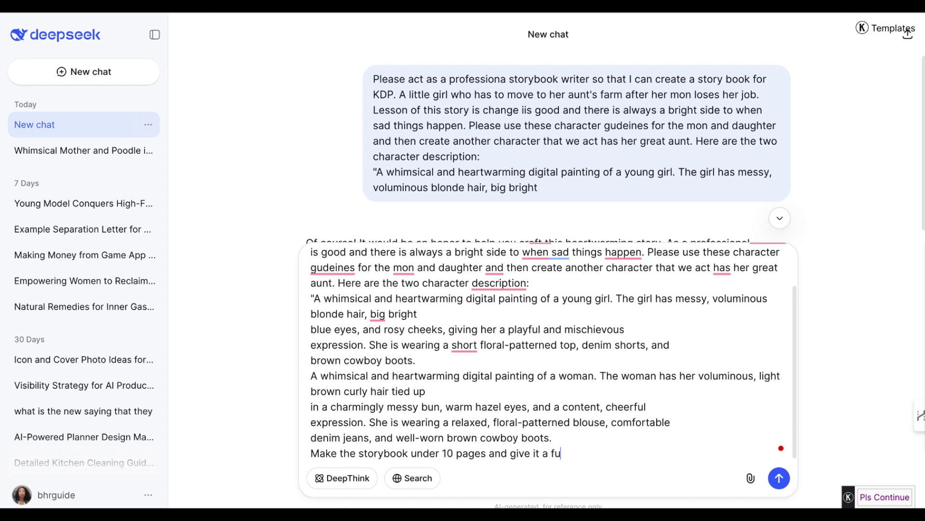
pyautogui.write('nny tone.')
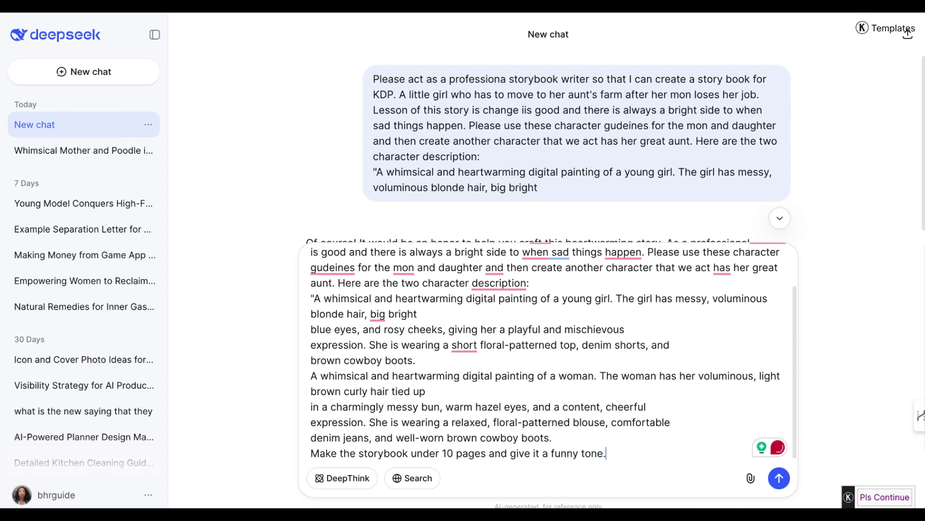
pyautogui.click(778, 478)
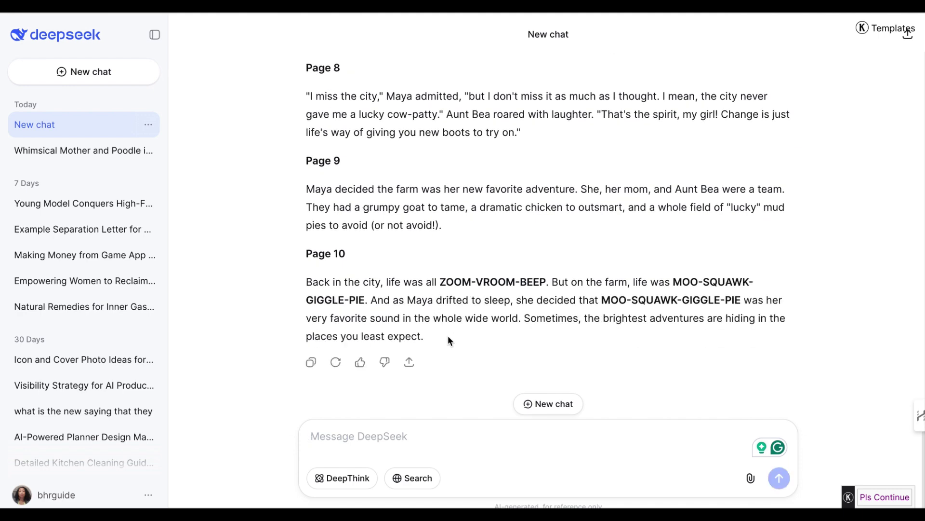
# - Copy the generated story text from Page 1 (Introduction) through the end of Page 10
pyautogui.moveTo(447, 335); pyautogui.dragTo(299, 236)
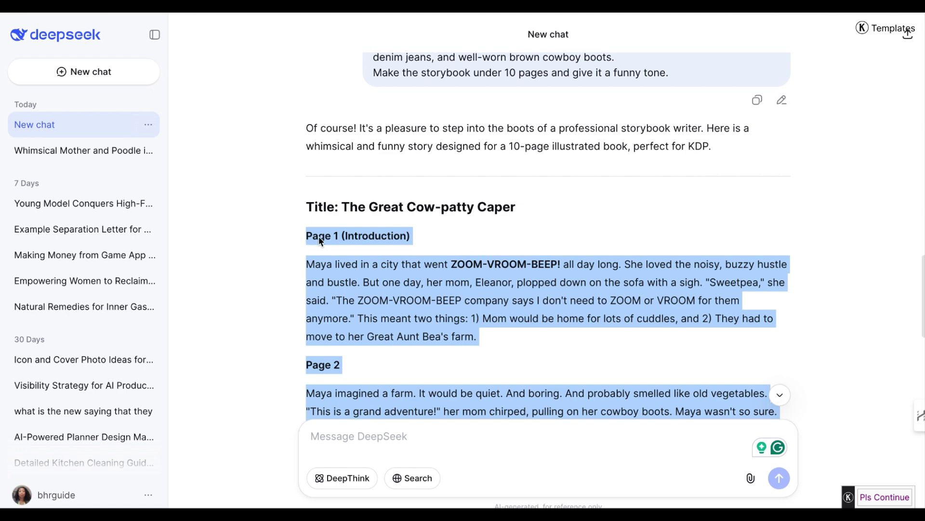
pyautogui.rightClick(348, 236)
pyautogui.click(377, 265)
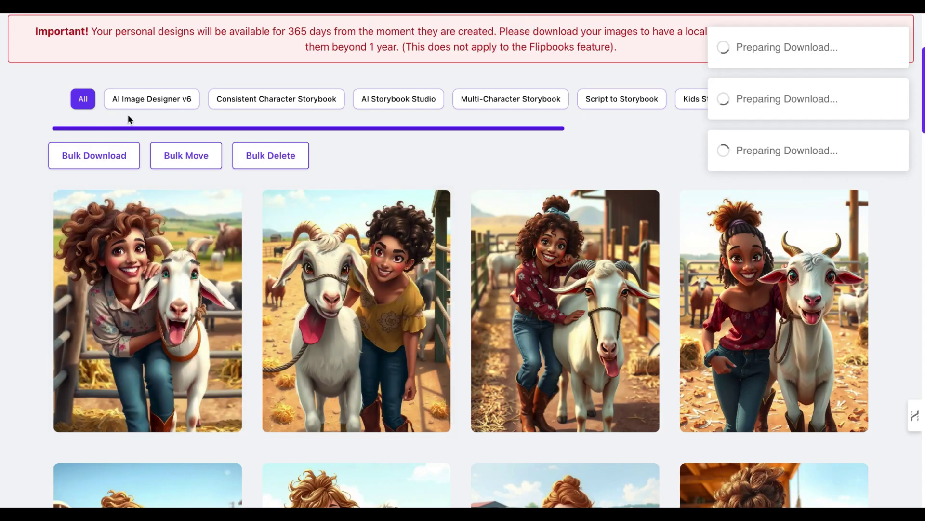
pyautogui.hscroll(-1, 466, 103)
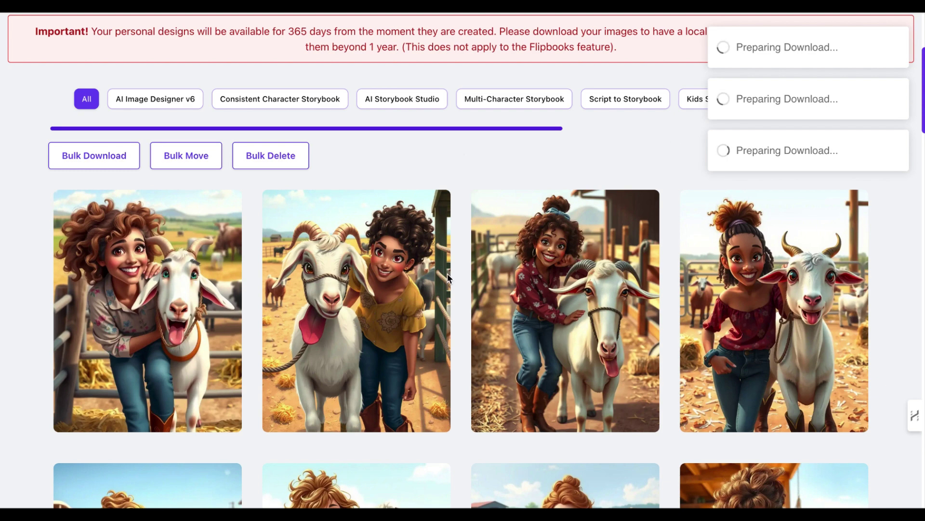
# - Switch to Artistly and choose the Multi-Character Storybook category of the AI design agents
pyautogui.press('F5')
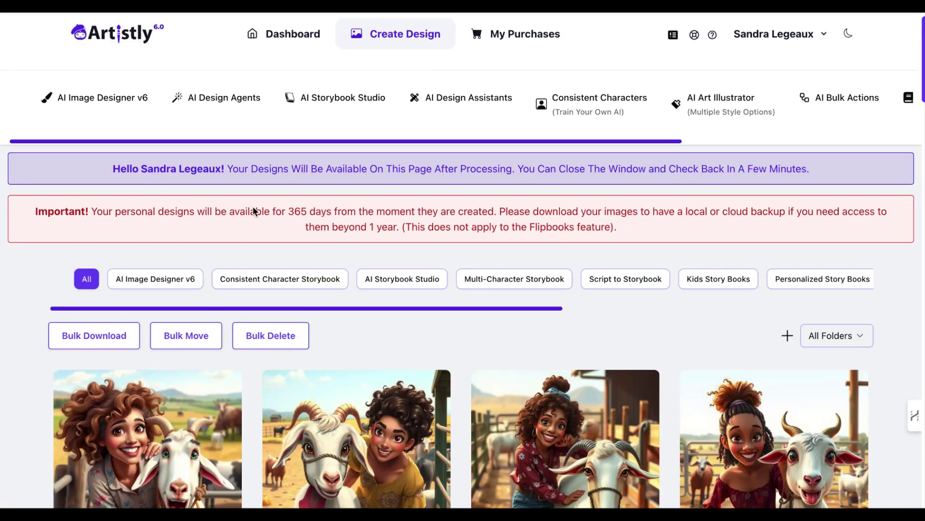
pyautogui.click(240, 98)
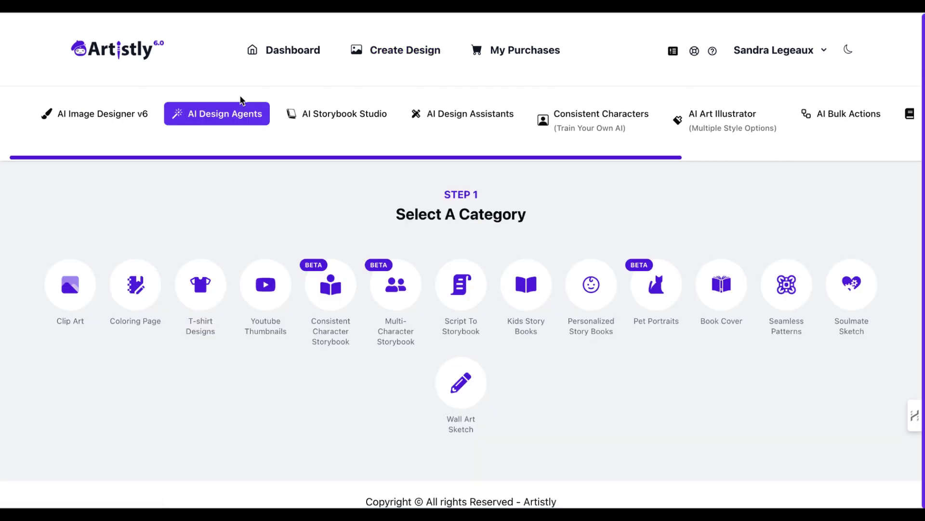
pyautogui.click(394, 290)
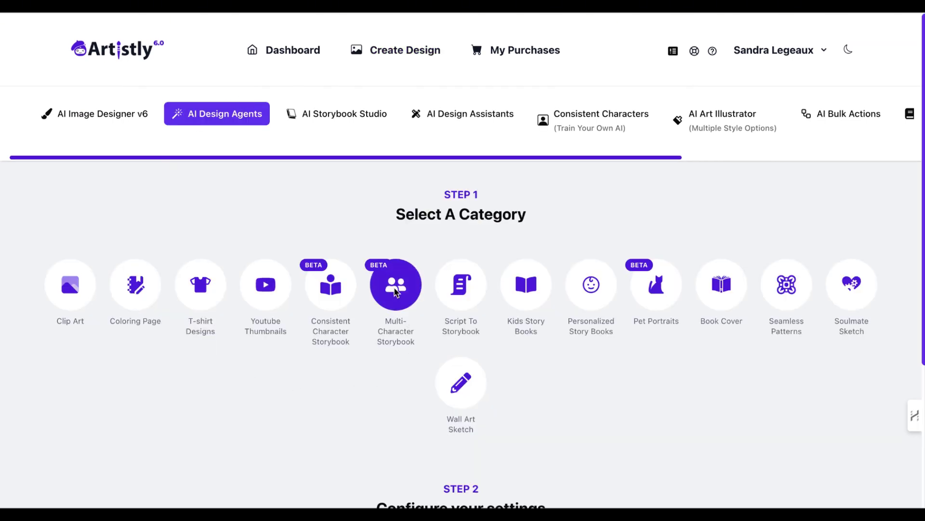
pyautogui.scroll(-5, 394, 290)
pyautogui.click(304, 375)
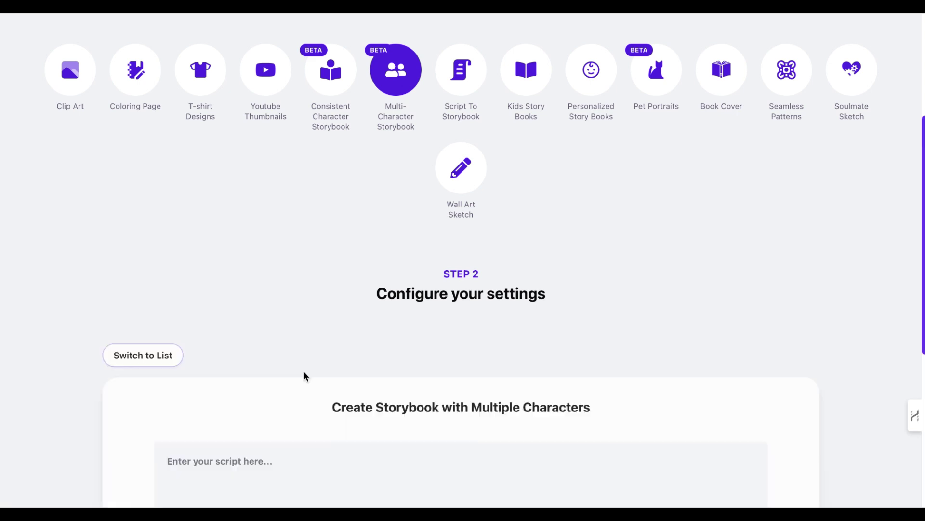
# - Paste the copied ten-page story about Maya as the script for the multiple-character storybook
pyautogui.scroll(-3, 266, 293)
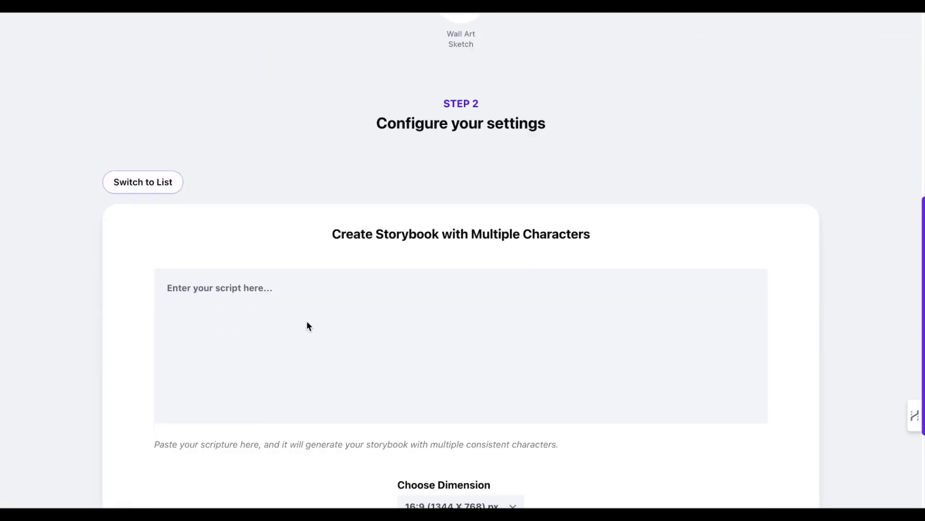
pyautogui.rightClick(280, 307)
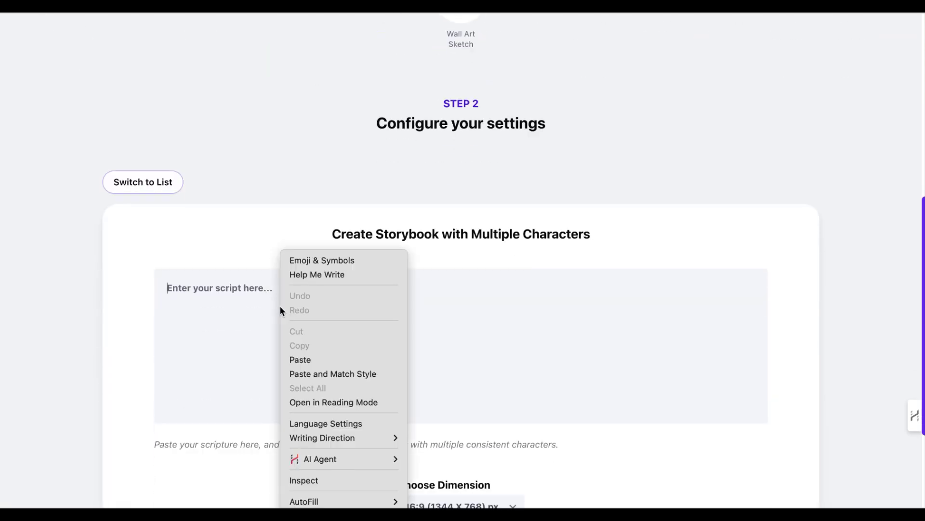
pyautogui.click(333, 360)
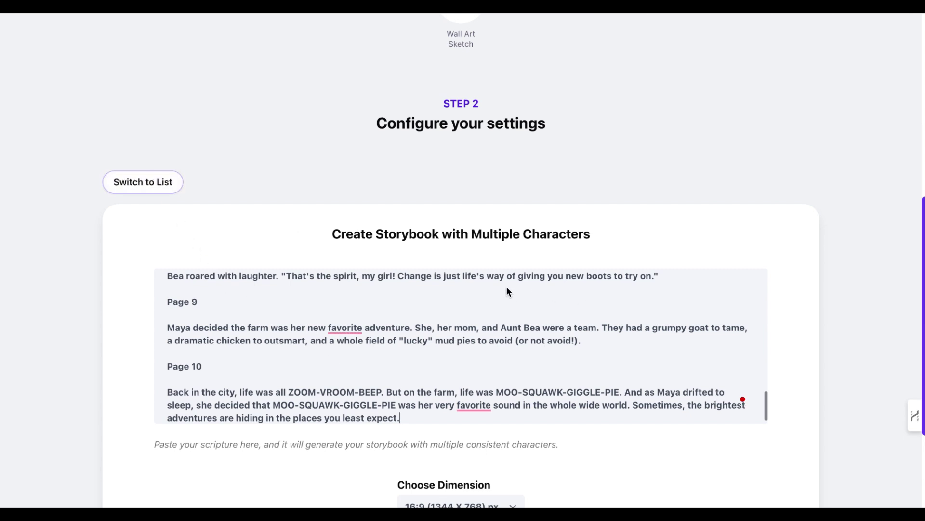
# - Set the storybook dimension to 3:4 (896 X 1152) px and generate the story
pyautogui.scroll(-1, 506, 287)
pyautogui.scroll(-4, 505, 289)
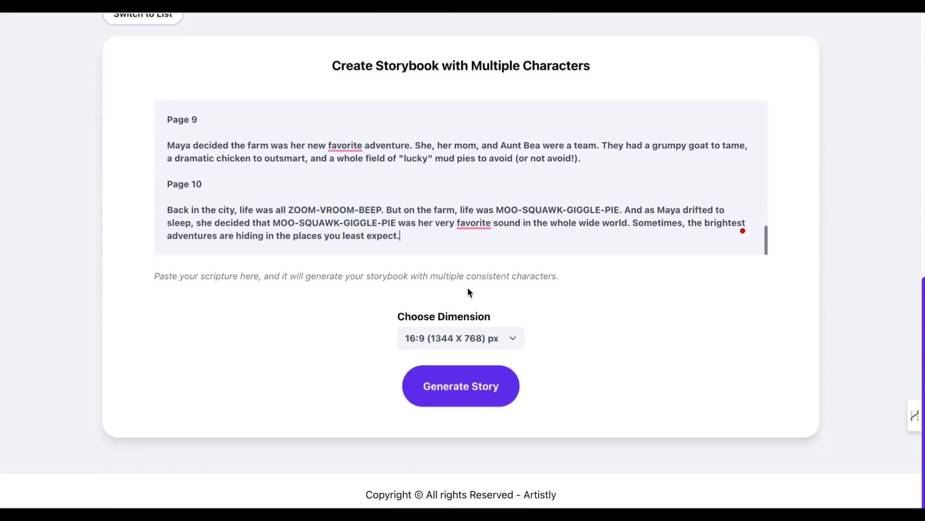
pyautogui.click(514, 337)
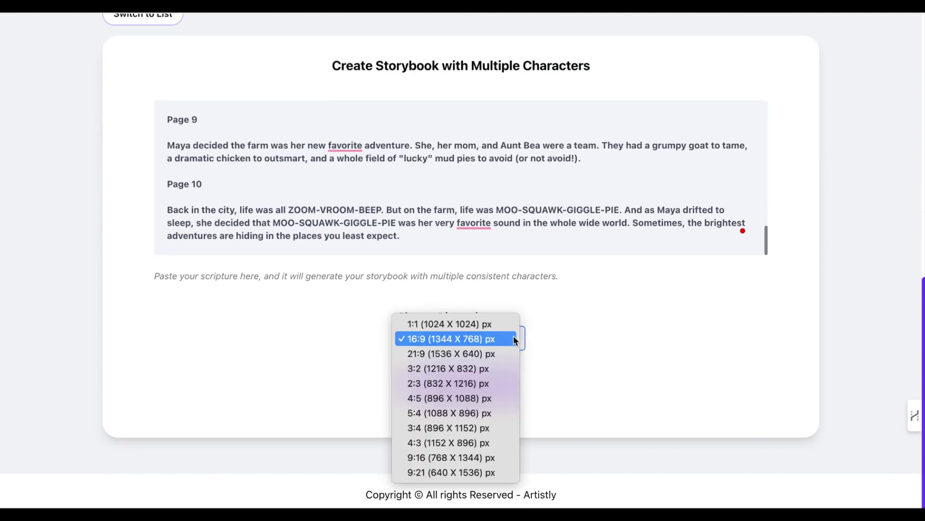
pyautogui.click(486, 433)
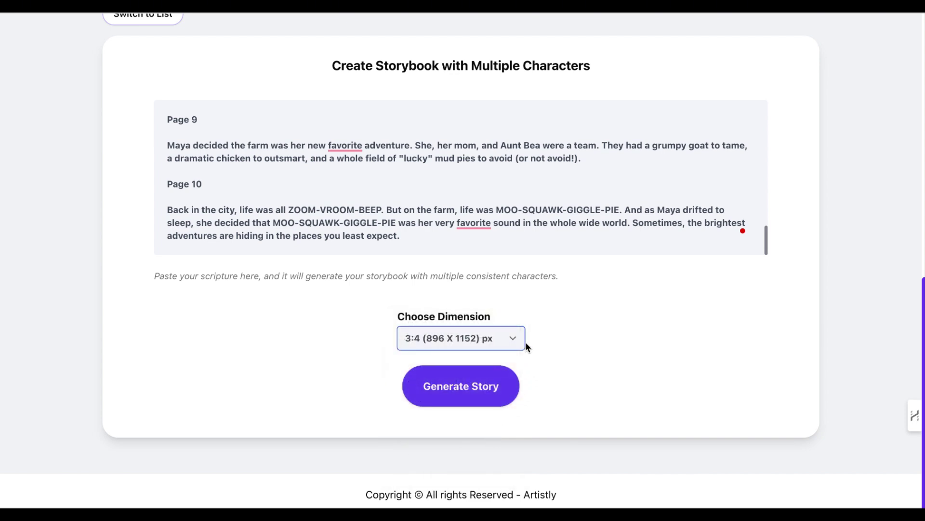
pyautogui.click(451, 392)
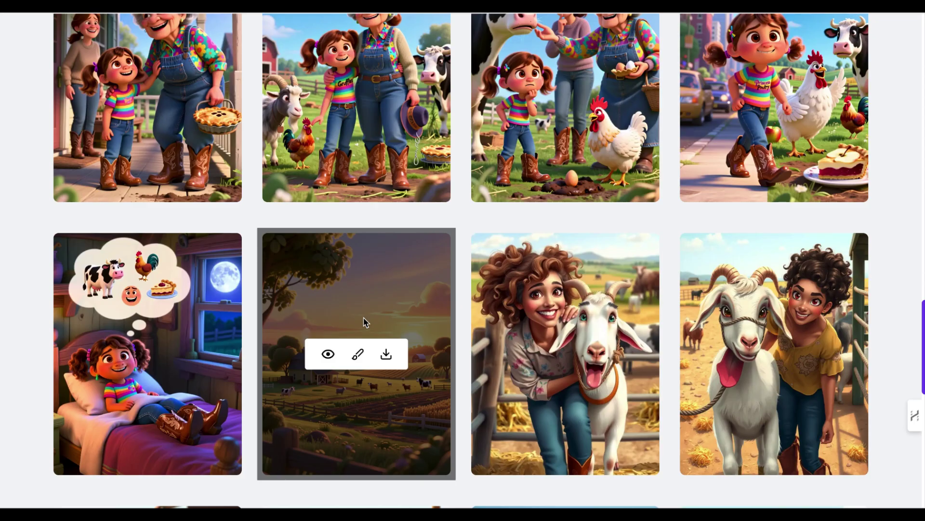
# - Examine the generated Maya storybook illustrations from the cover to the last page for story content and character consistency
pyautogui.scroll(10, 365, 322)
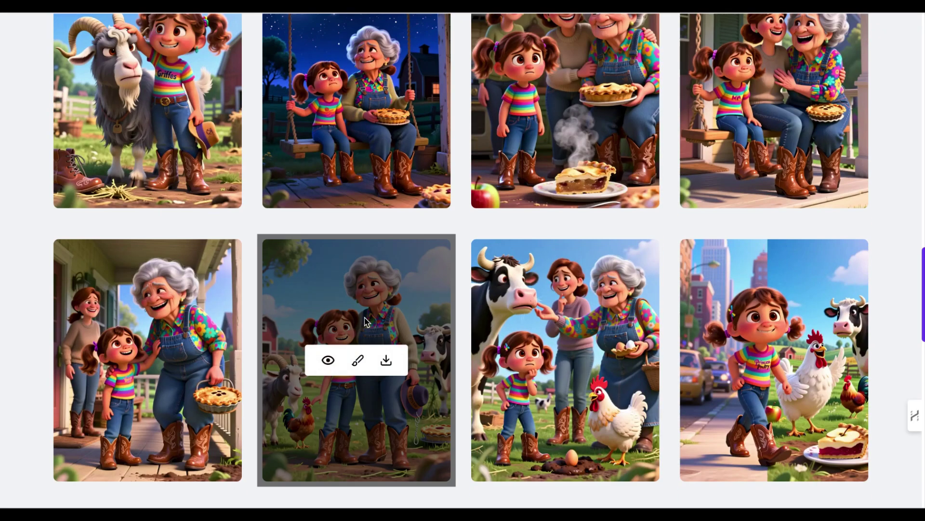
pyautogui.scroll(8, 335, 311)
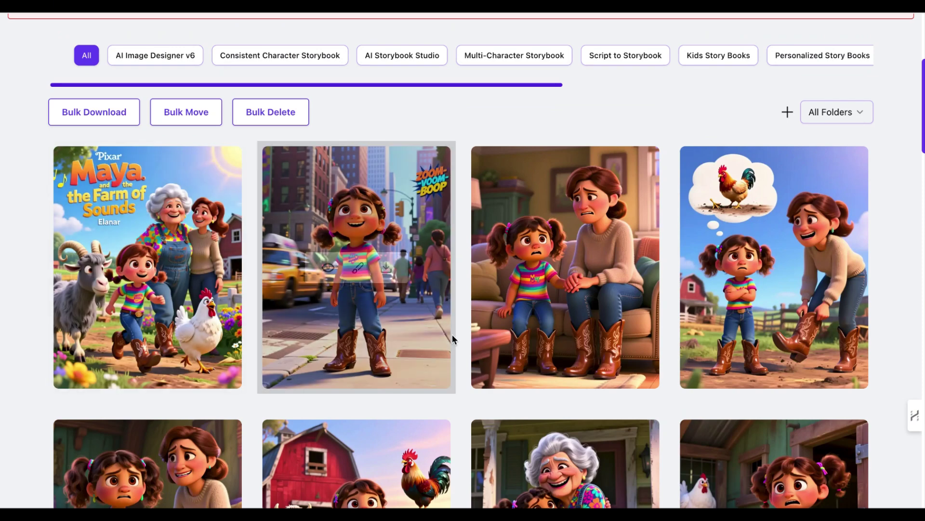
pyautogui.scroll(-10, 298, 324)
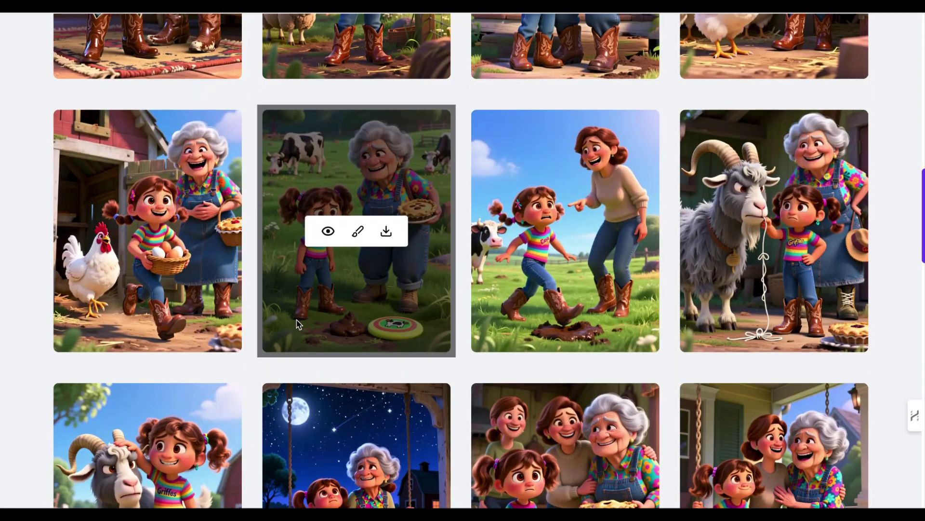
pyautogui.scroll(-4, 298, 324)
pyautogui.scroll(-1, 141, 299)
pyautogui.scroll(-7, 141, 298)
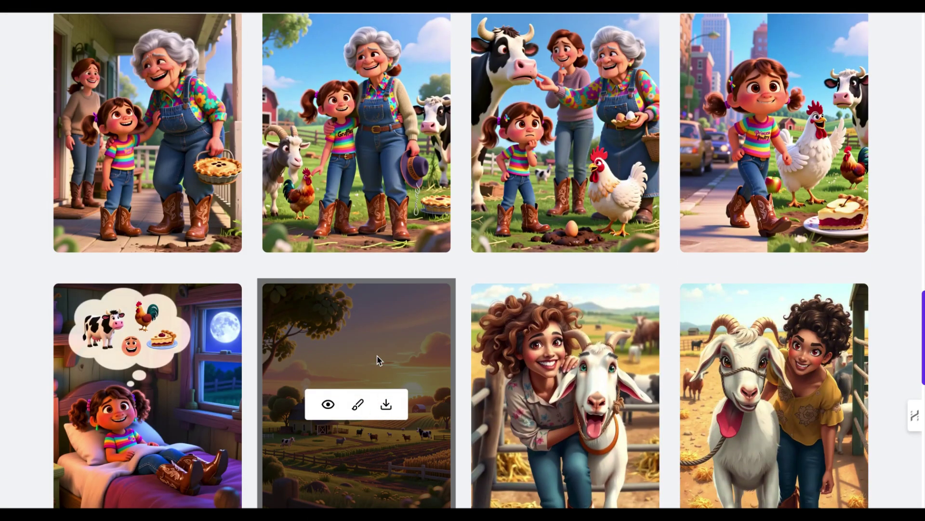
pyautogui.scroll(15, 358, 420)
pyautogui.scroll(5, 337, 333)
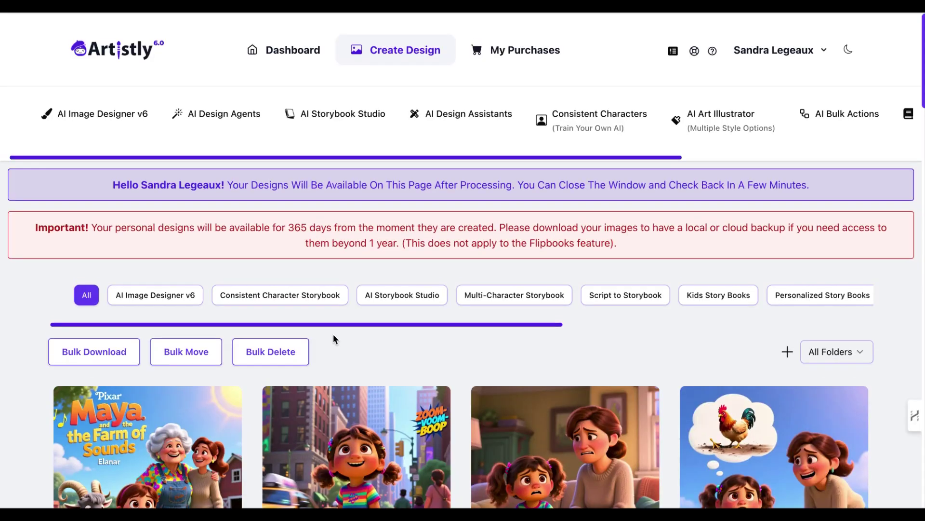
# - Filter the designs so that only those made with Multi-Character Storybook are listed
pyautogui.scroll(-3, 360, 473)
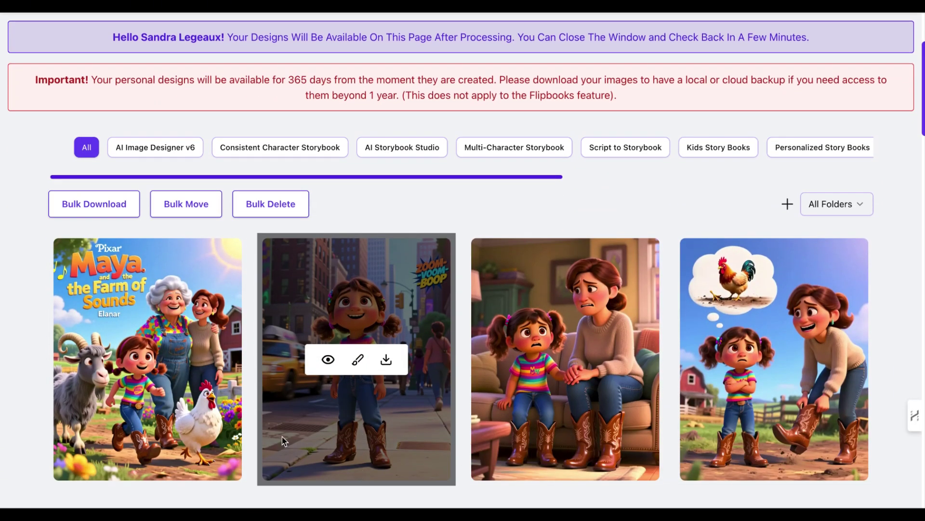
pyautogui.scroll(3, 383, 346)
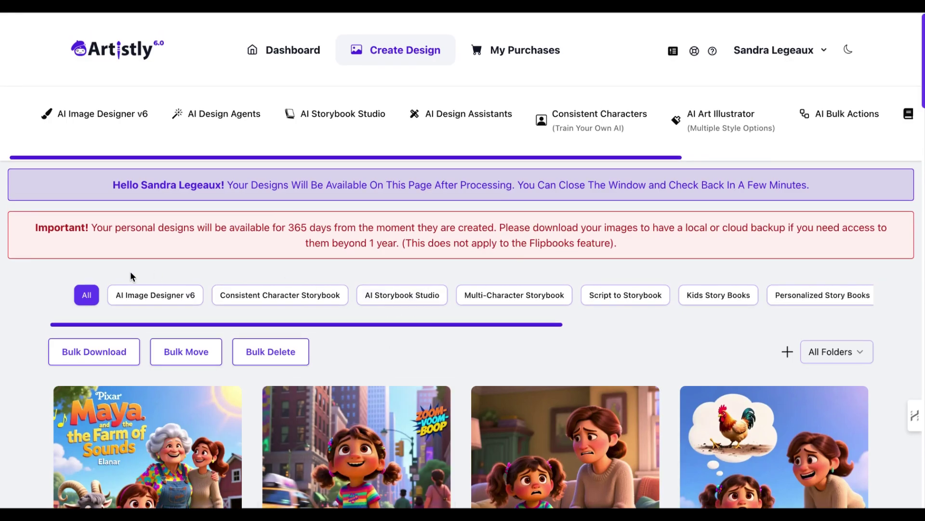
pyautogui.click(538, 296)
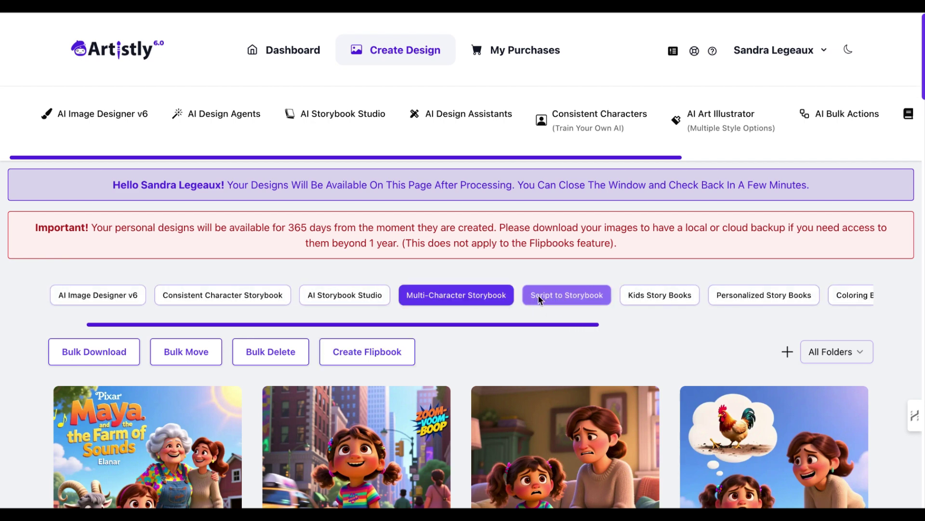
pyautogui.scroll(-4, 472, 351)
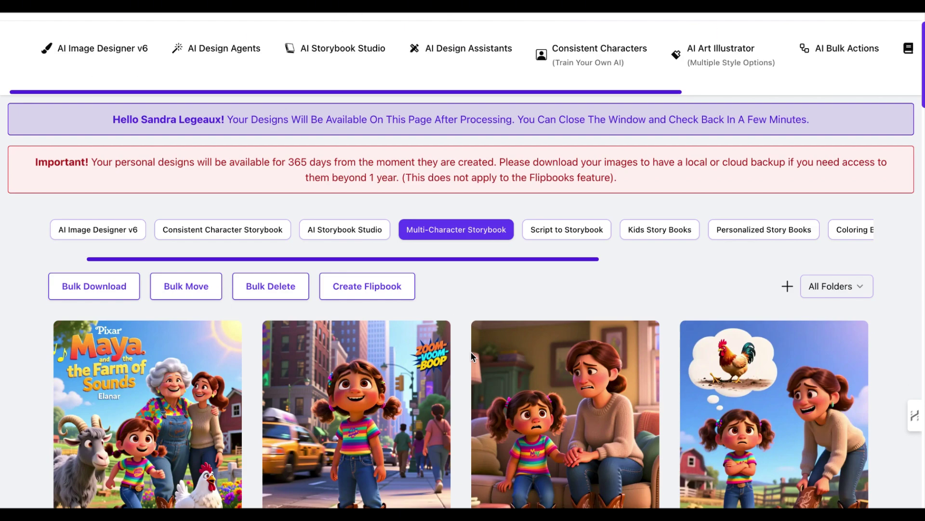
# - View the details and story text of the city street illustration, close them, and look over the farm illustrations
pyautogui.moveTo(383, 359)
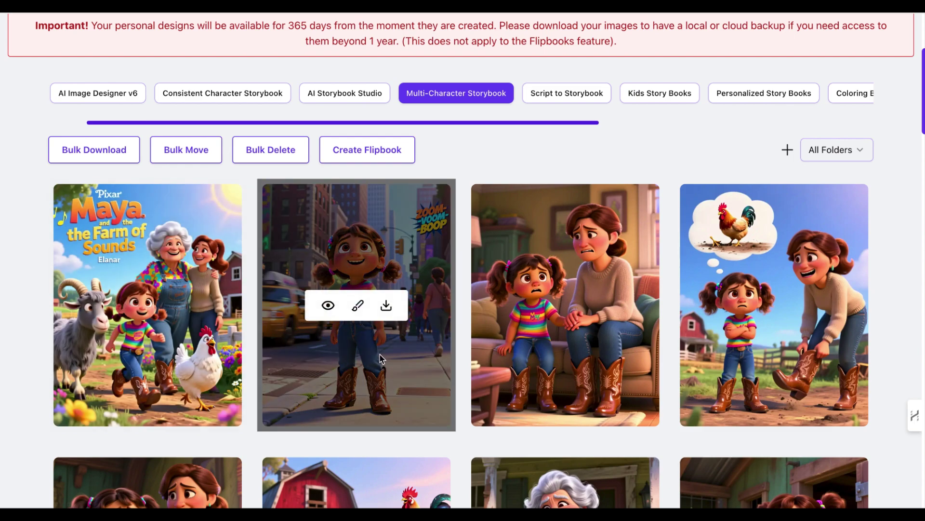
pyautogui.click(328, 306)
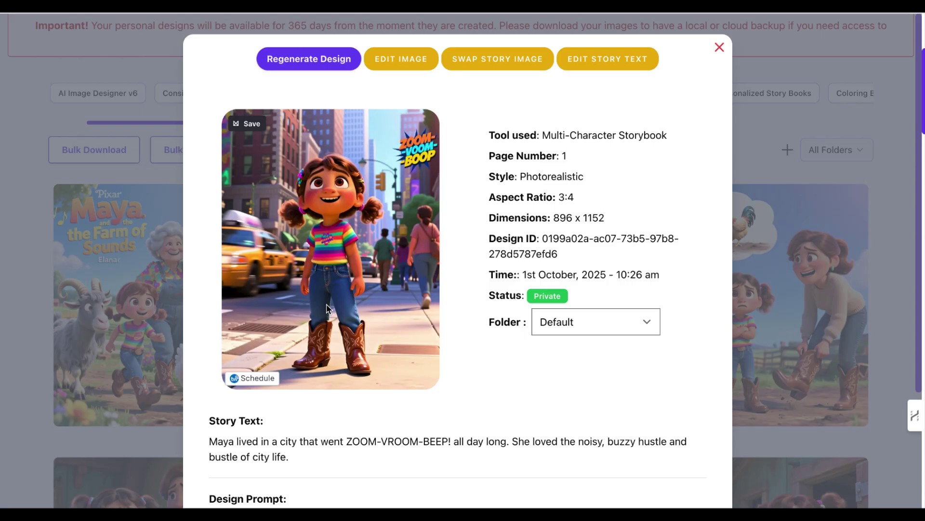
pyautogui.click(719, 47)
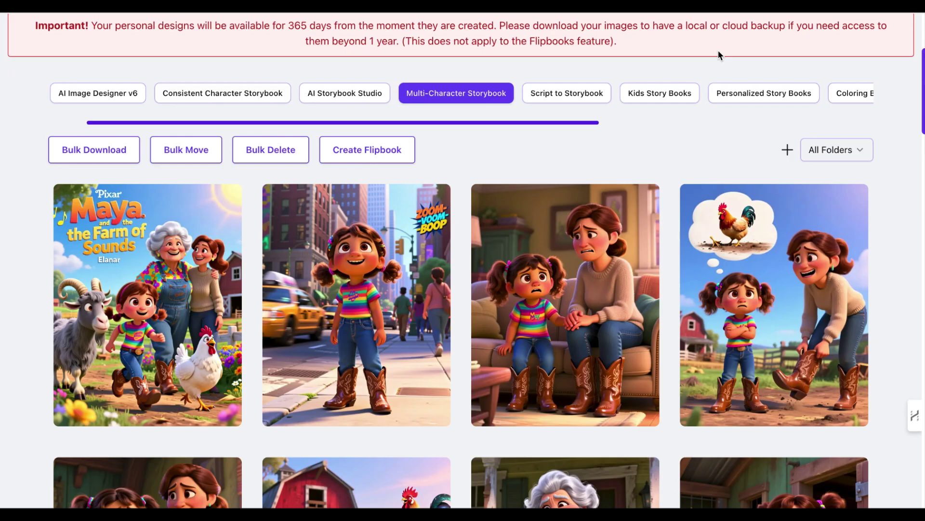
pyautogui.scroll(-3, 748, 265)
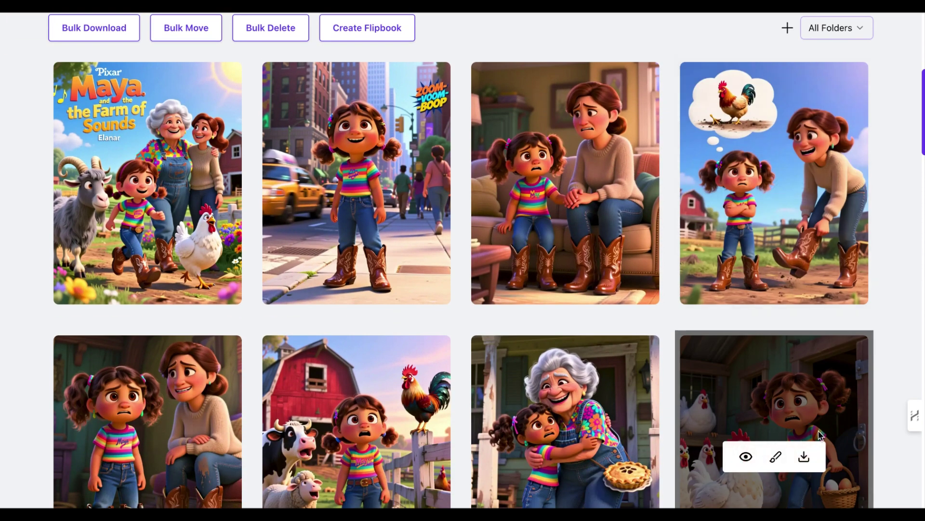
pyautogui.scroll(-3, 224, 390)
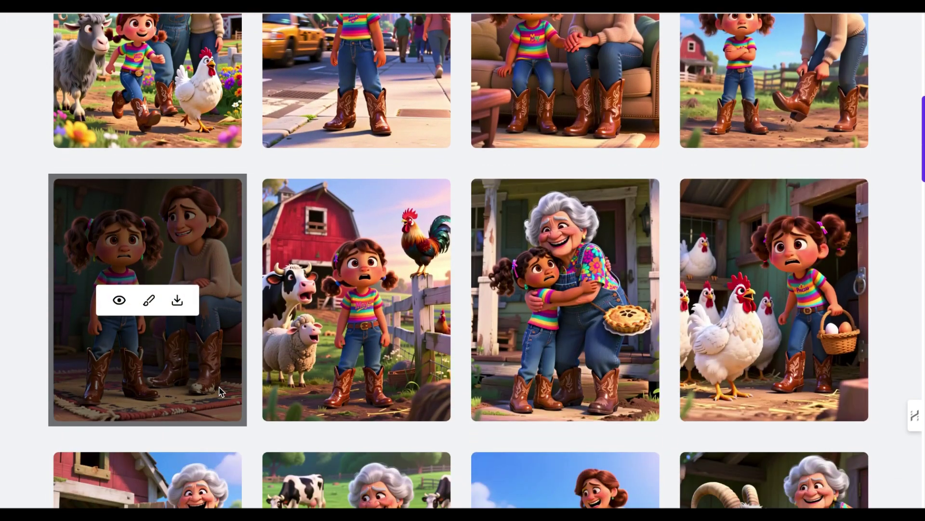
pyautogui.scroll(-2, 221, 391)
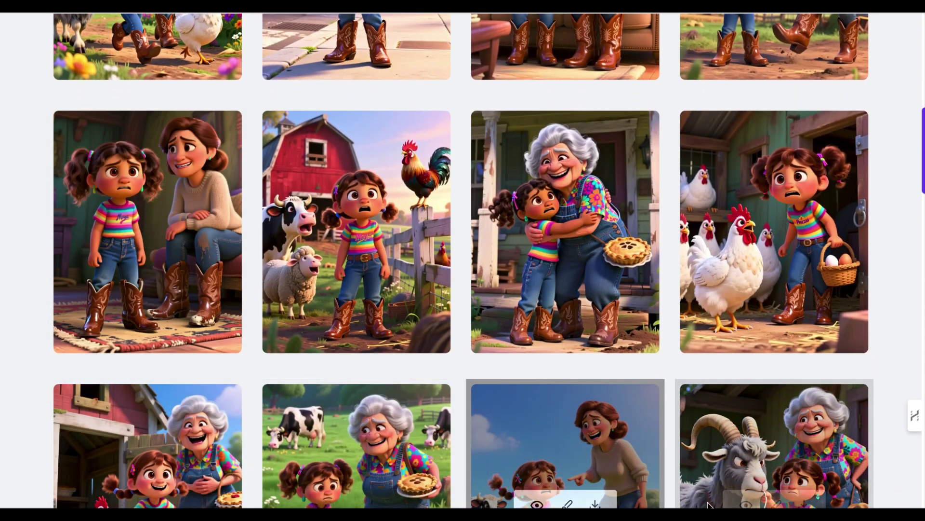
pyautogui.scroll(-2, 723, 482)
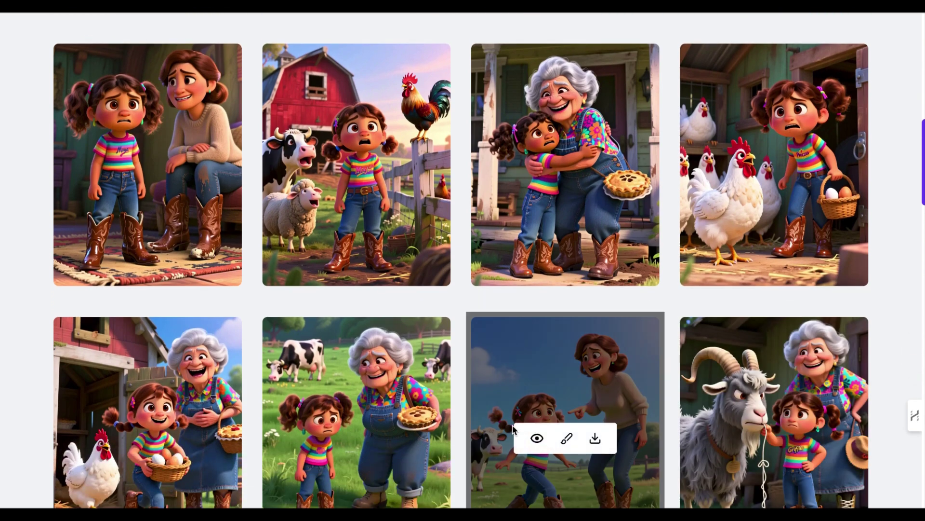
pyautogui.scroll(6, 385, 386)
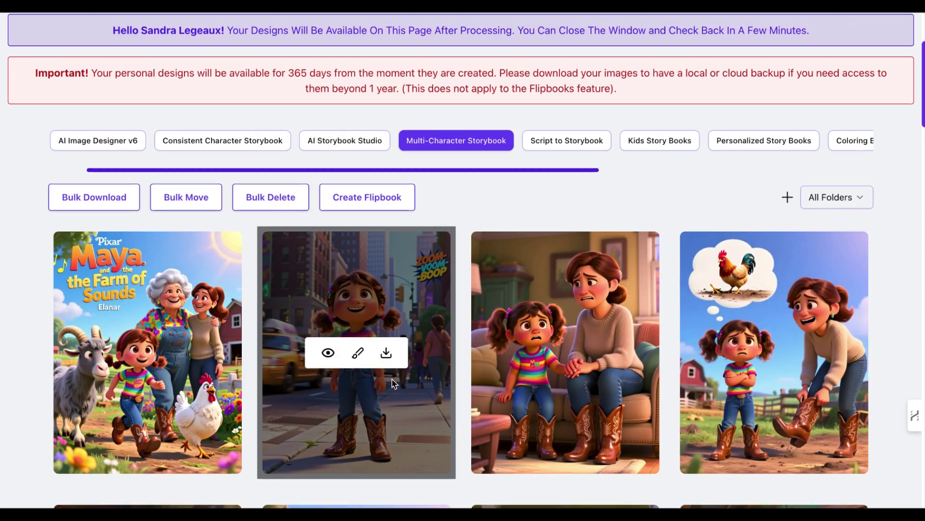
pyautogui.scroll(3, 395, 384)
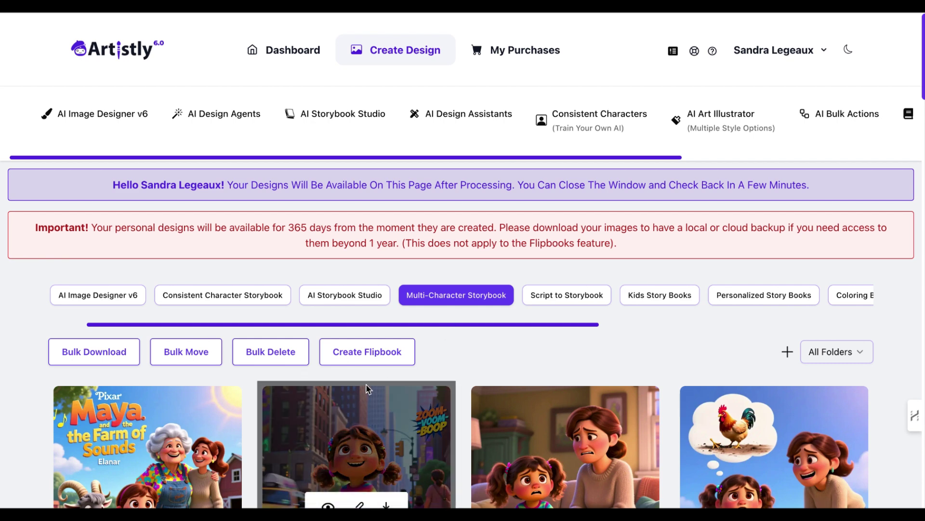
# - Start creating a flipbook, select the Maya story for it, and check which illustrations are included
pyautogui.click(374, 359)
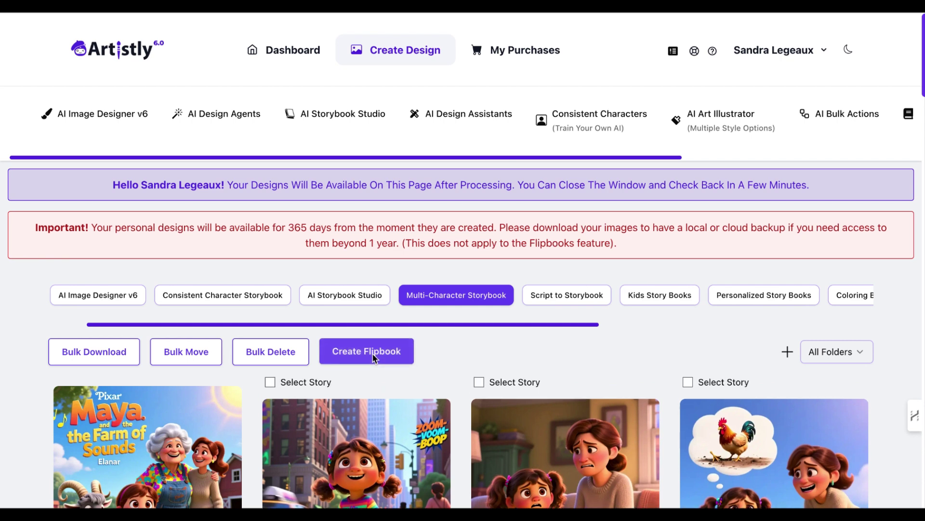
pyautogui.click(270, 382)
pyautogui.scroll(-6, 588, 444)
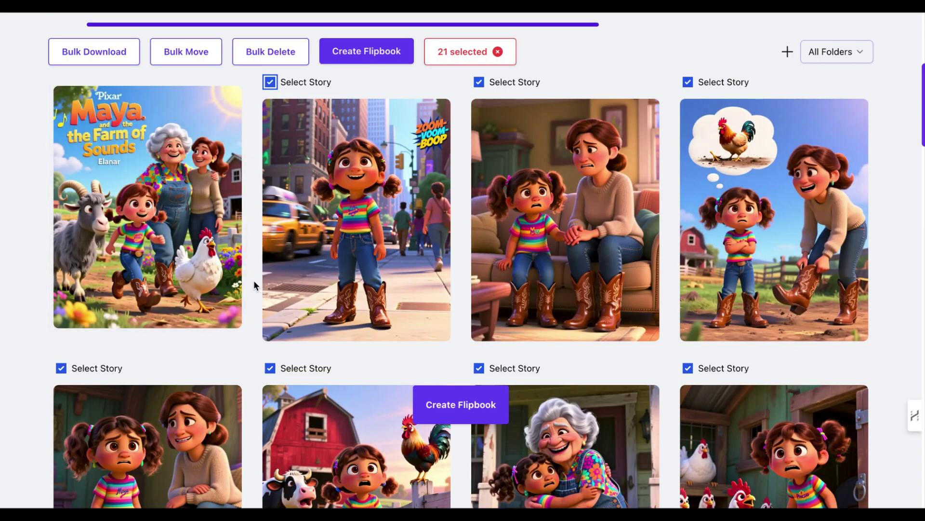
pyautogui.scroll(2, 251, 281)
pyautogui.scroll(2, 247, 280)
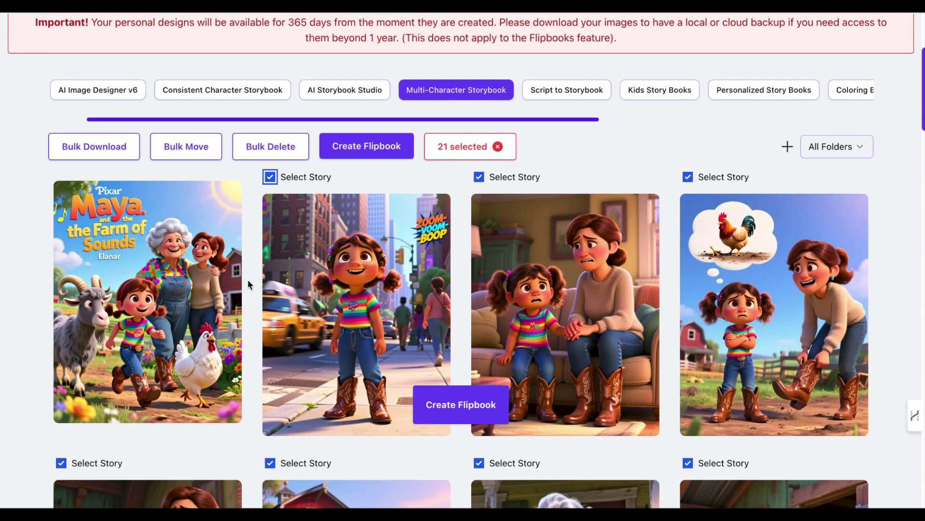
pyautogui.moveTo(137, 234)
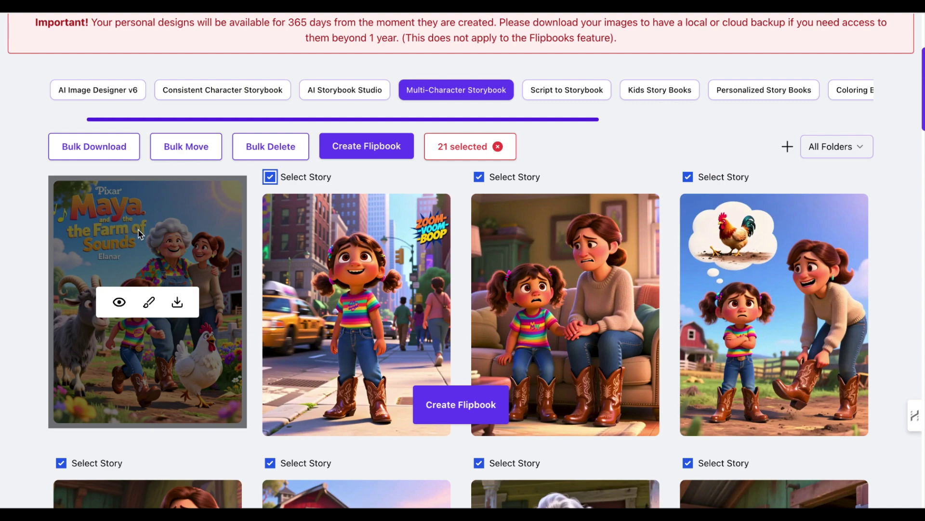
pyautogui.moveTo(367, 333)
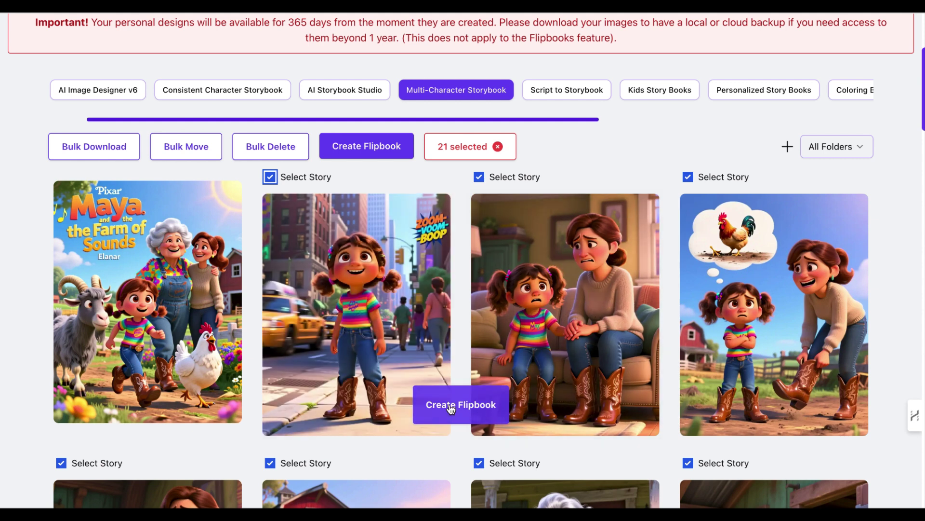
pyautogui.scroll(-4, 374, 329)
pyautogui.scroll(-15, 374, 328)
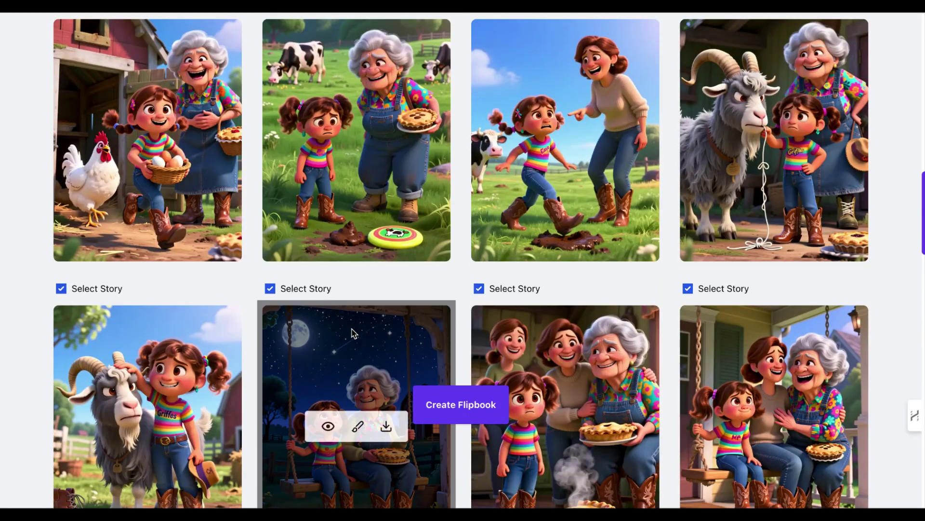
# - Open the flipbook setup for the selected Maya illustrations and look over the available languages, keeping English
pyautogui.scroll(-6, 351, 328)
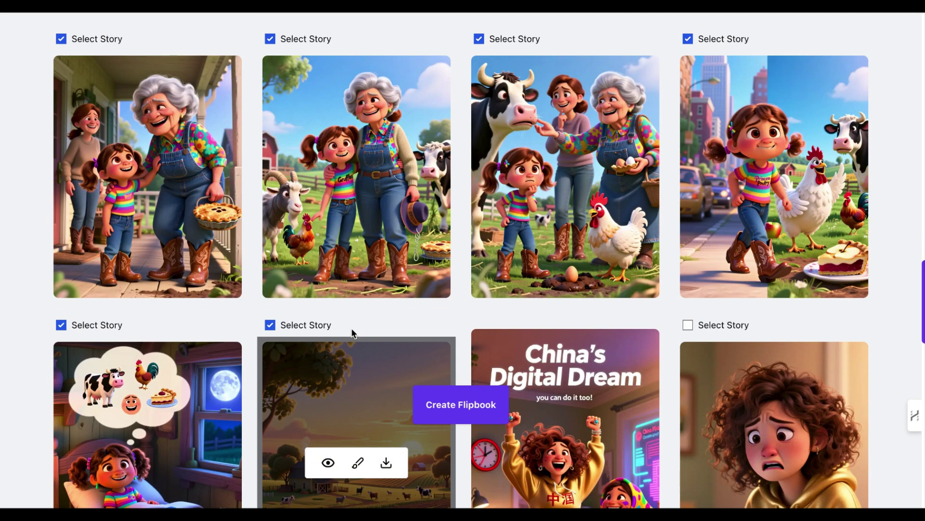
pyautogui.click(463, 405)
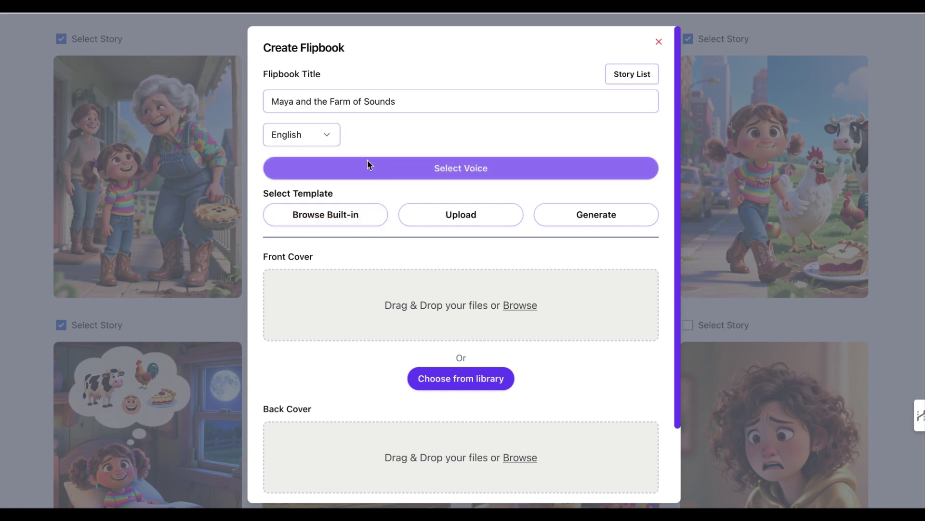
pyautogui.click(331, 139)
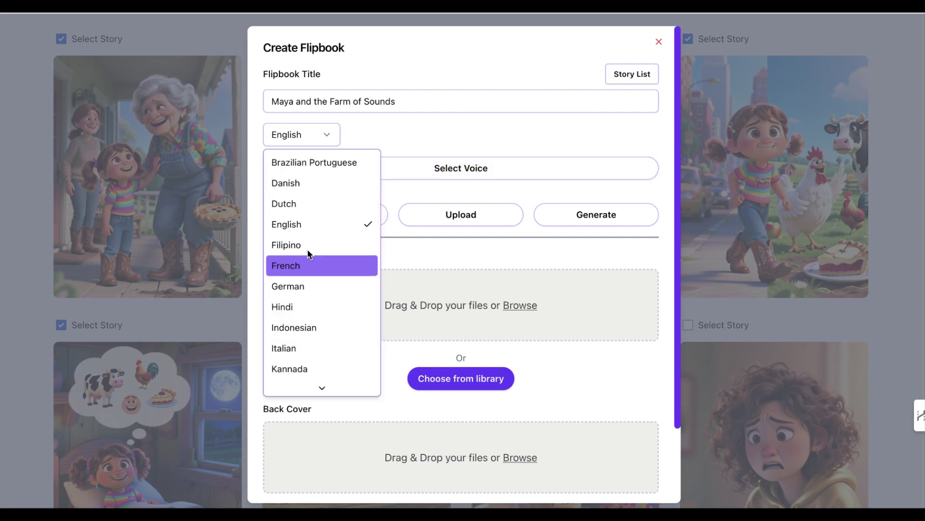
pyautogui.click(524, 138)
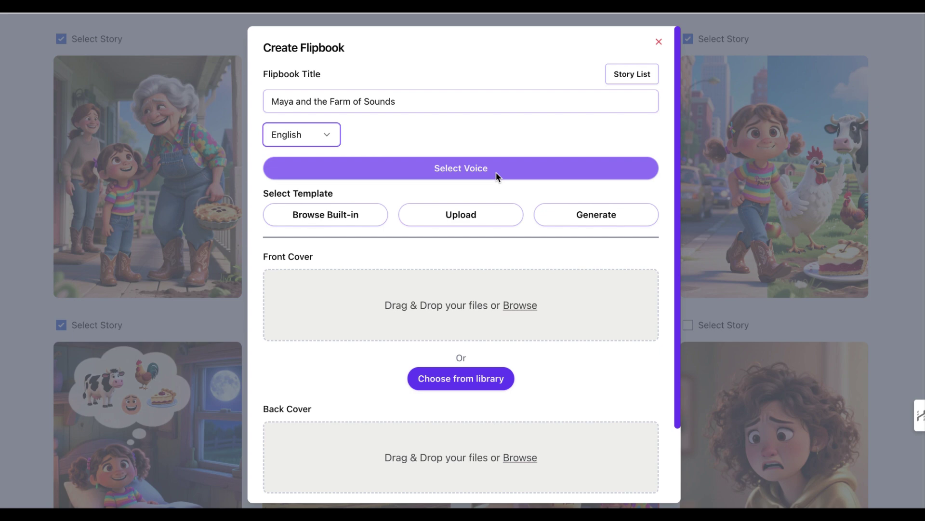
# - Choose the built-in Blank template and set the Maya and the Farm of Sounds title illustration as the front cover
pyautogui.click(351, 218)
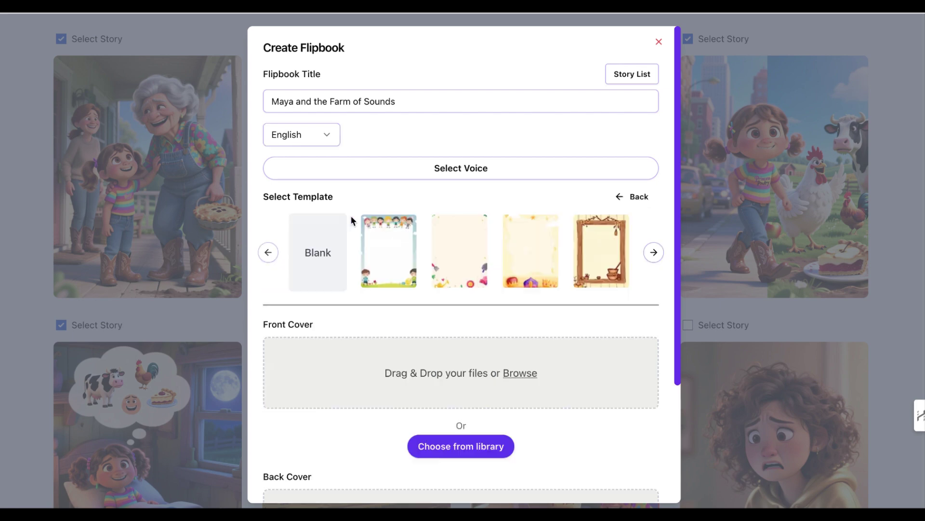
pyautogui.click(313, 249)
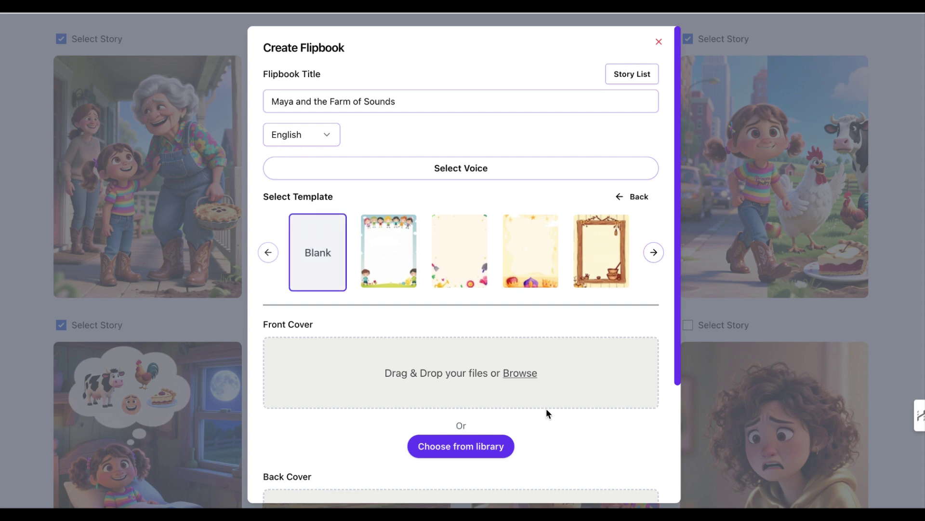
pyautogui.click(479, 450)
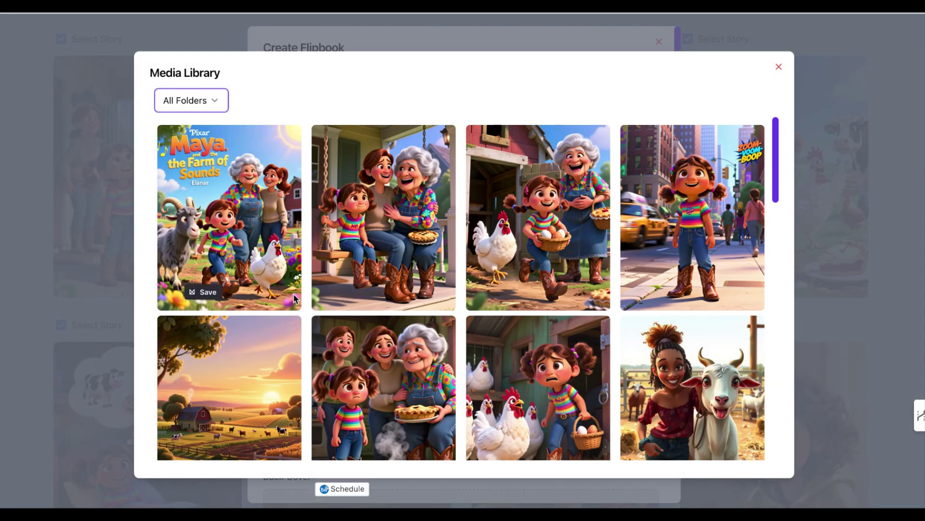
pyautogui.click(241, 206)
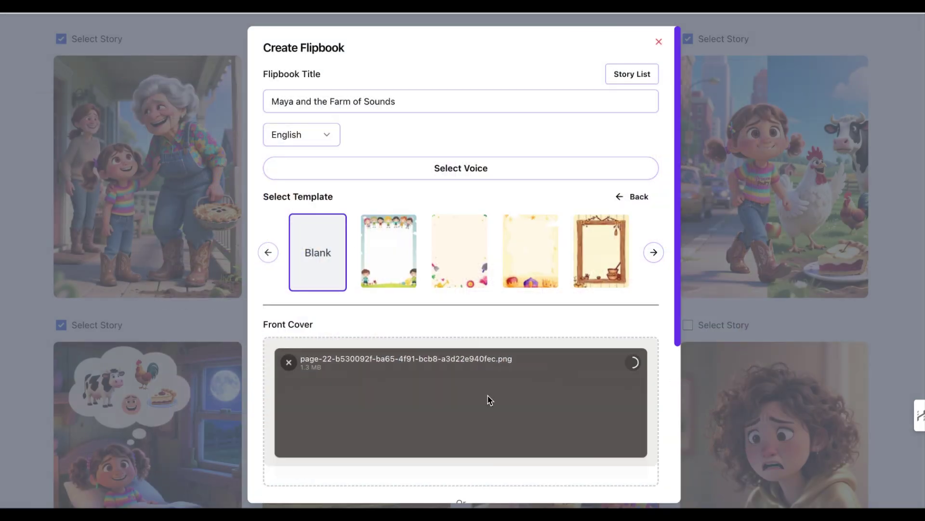
# - Set the farm sunset illustration from the media library as the back cover and generate the flipbook
pyautogui.scroll(-2, 488, 393)
pyautogui.scroll(-3, 487, 391)
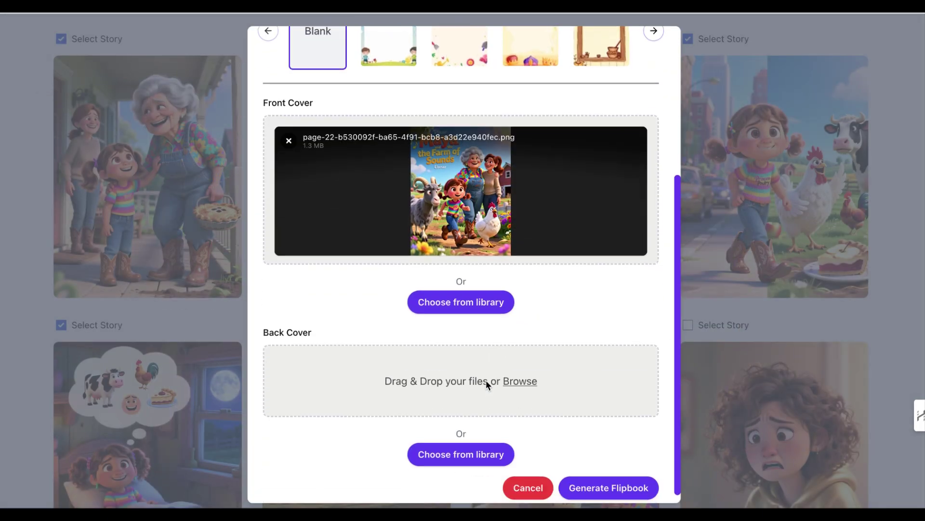
pyautogui.click(481, 454)
pyautogui.scroll(-10, 494, 256)
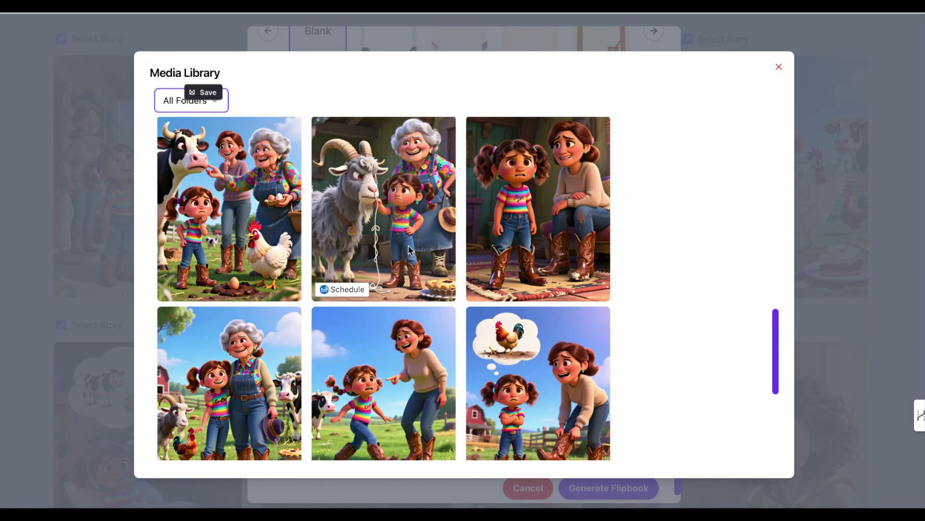
pyautogui.scroll(-5, 400, 251)
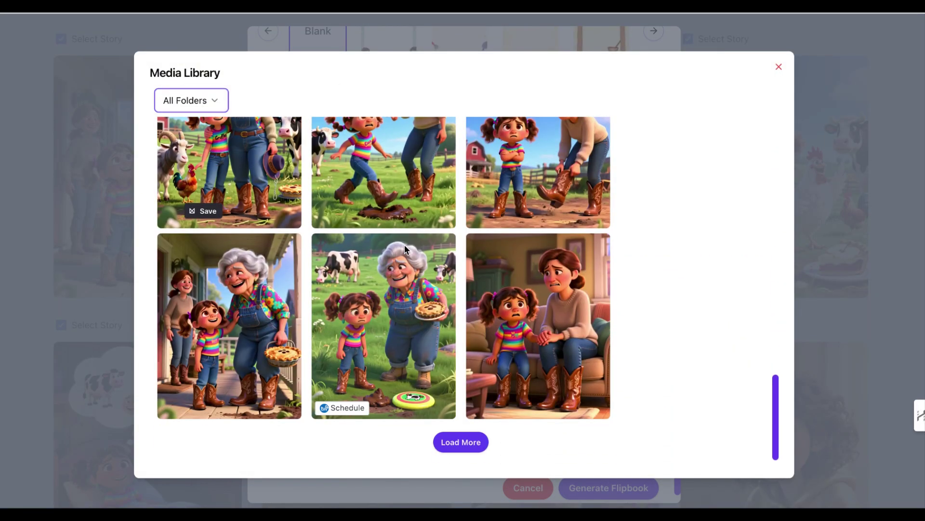
pyautogui.click(464, 449)
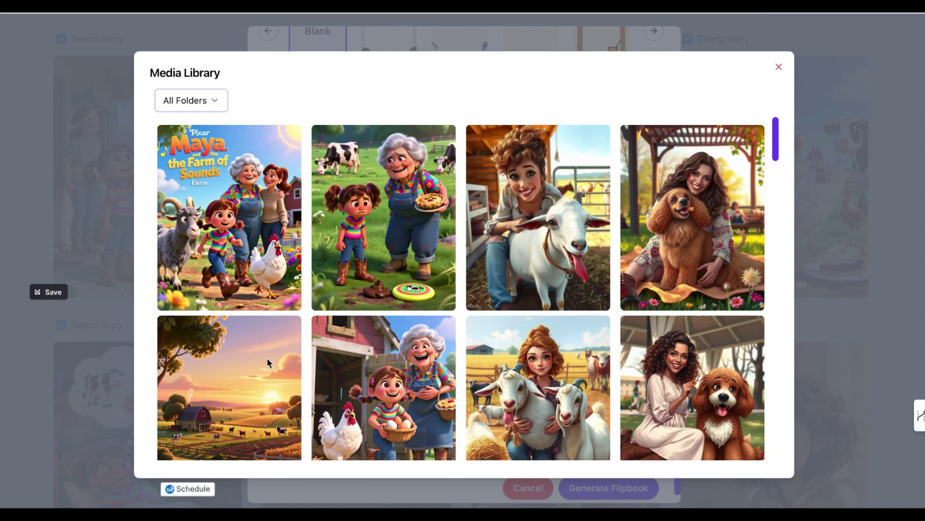
pyautogui.click(234, 392)
pyautogui.scroll(-2, 608, 297)
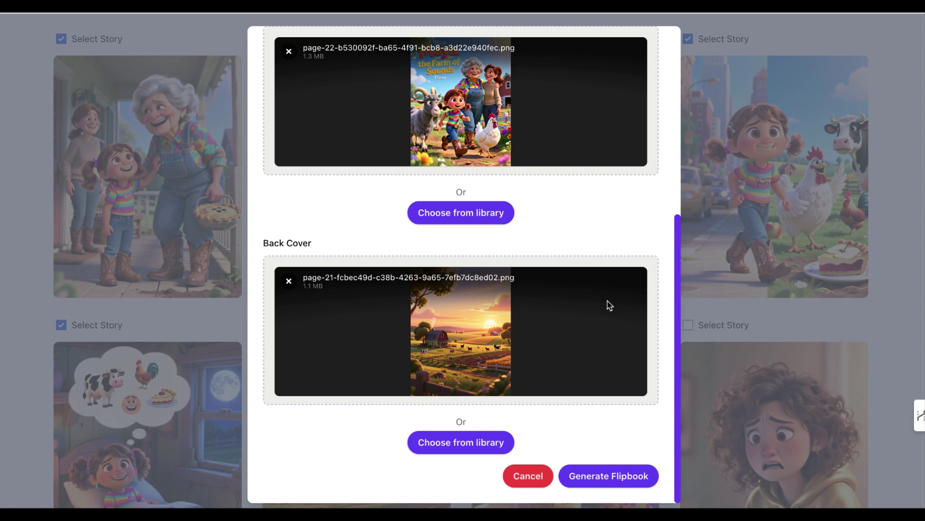
pyautogui.click(617, 479)
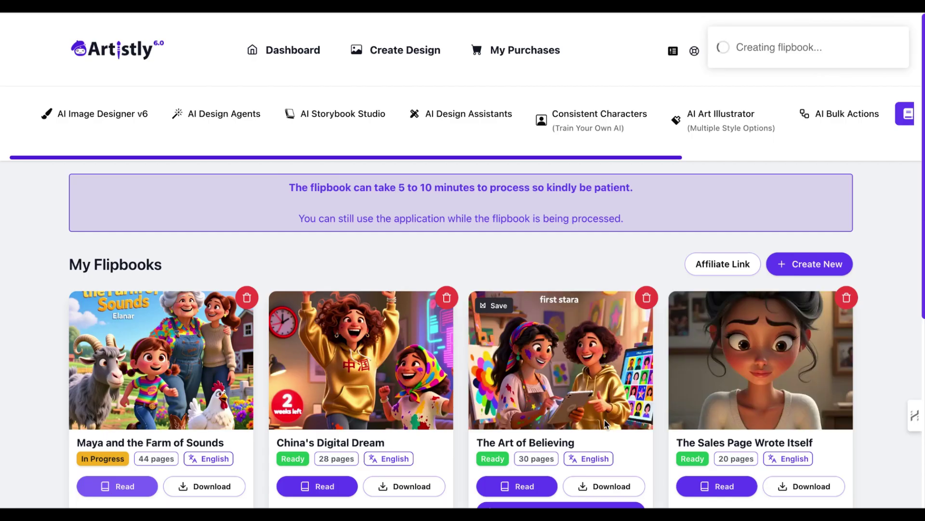
# - Open the Maya and the Farm of Sounds flipbook for reading and page through its opening spreads from the cover
pyautogui.scroll(-1, 159, 308)
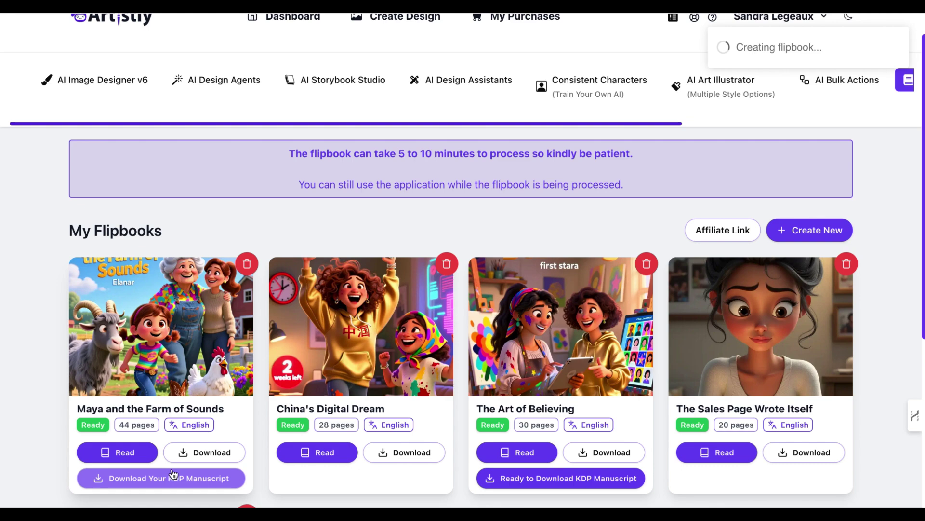
pyautogui.click(121, 453)
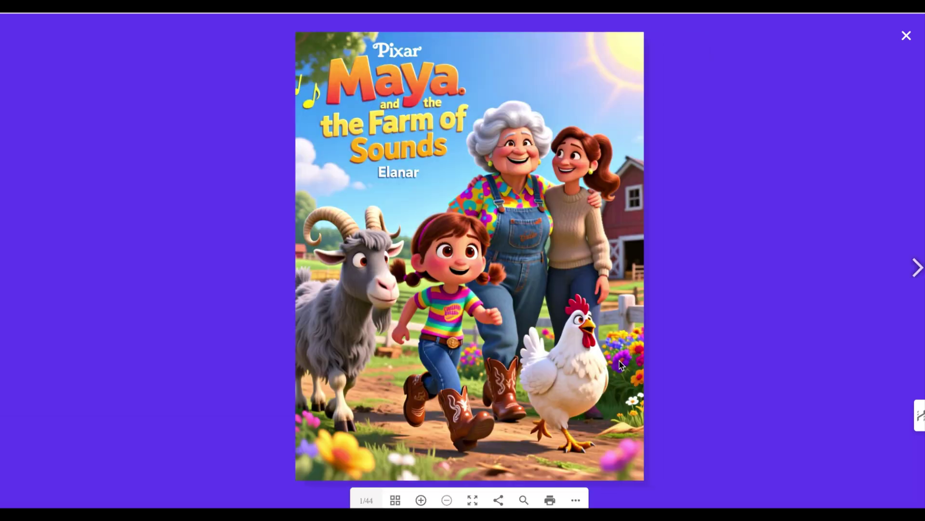
pyautogui.click(917, 270)
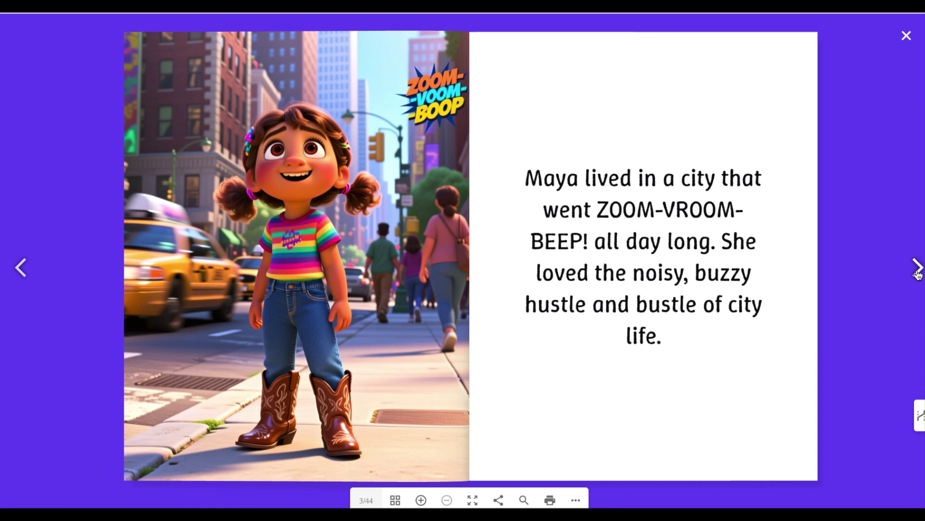
pyautogui.click(917, 268)
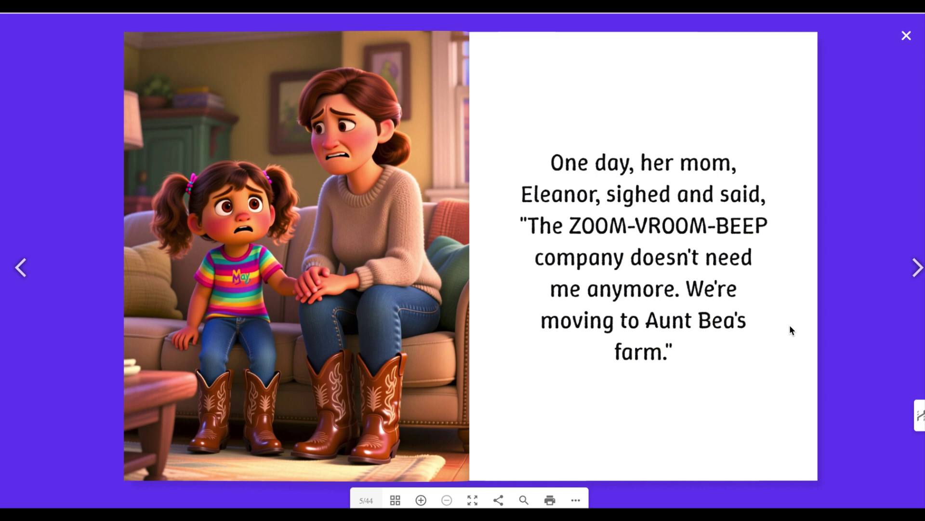
pyautogui.click(917, 268)
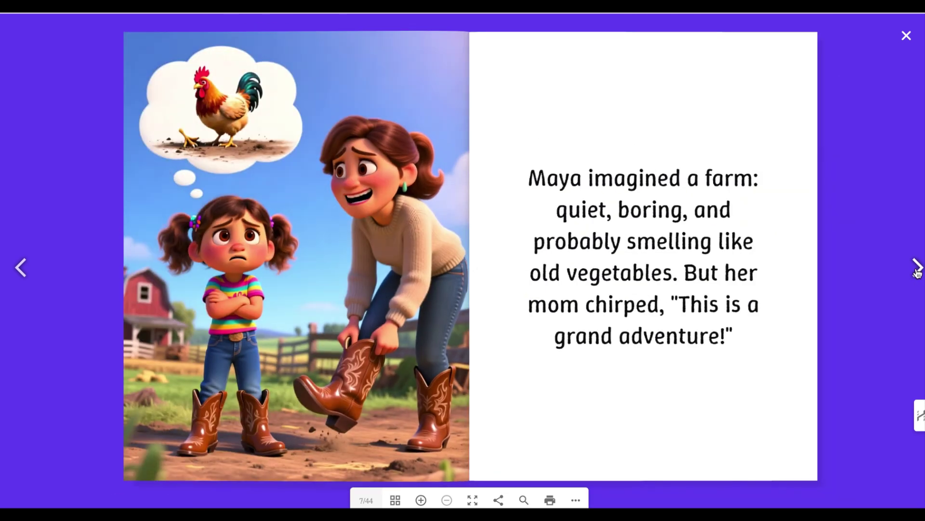